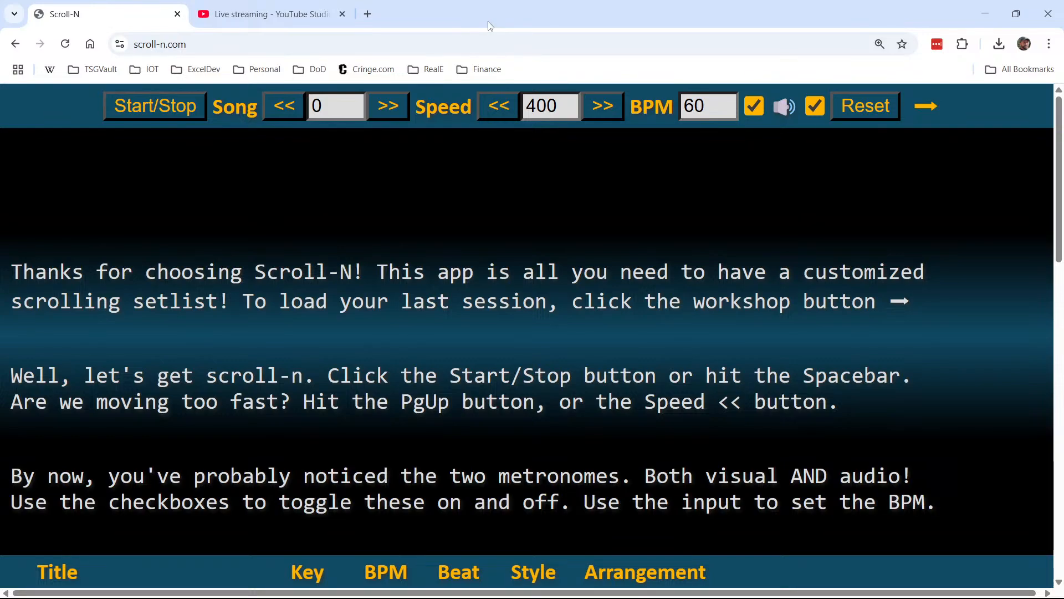
Show the page in full screen and start the text scrolling
key("F11")
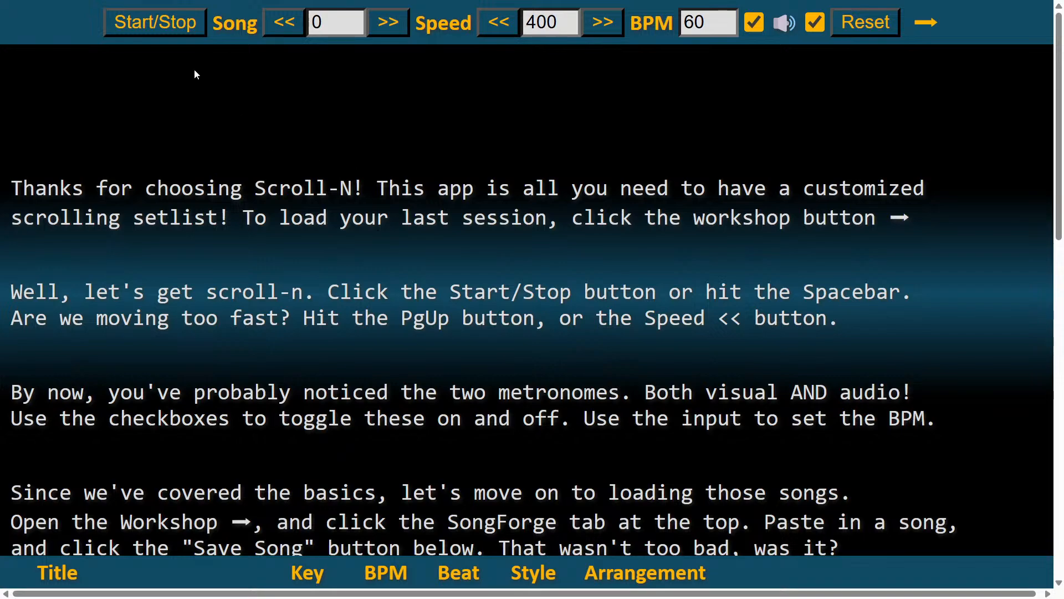
left_click(132, 25)
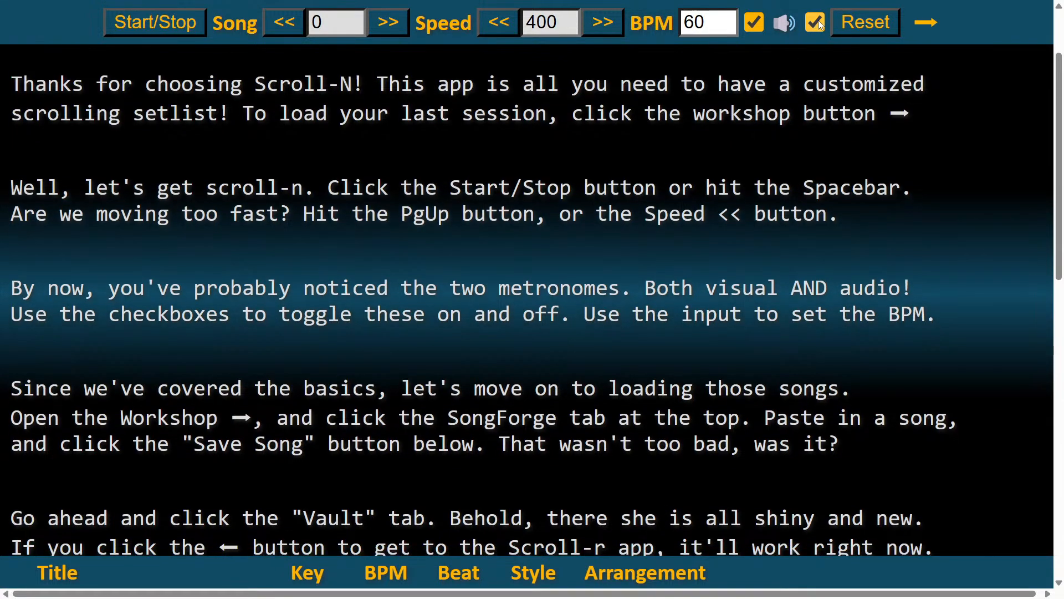
Turn off the audio and visual metronomes and set the BPM to 120
left_click(816, 23)
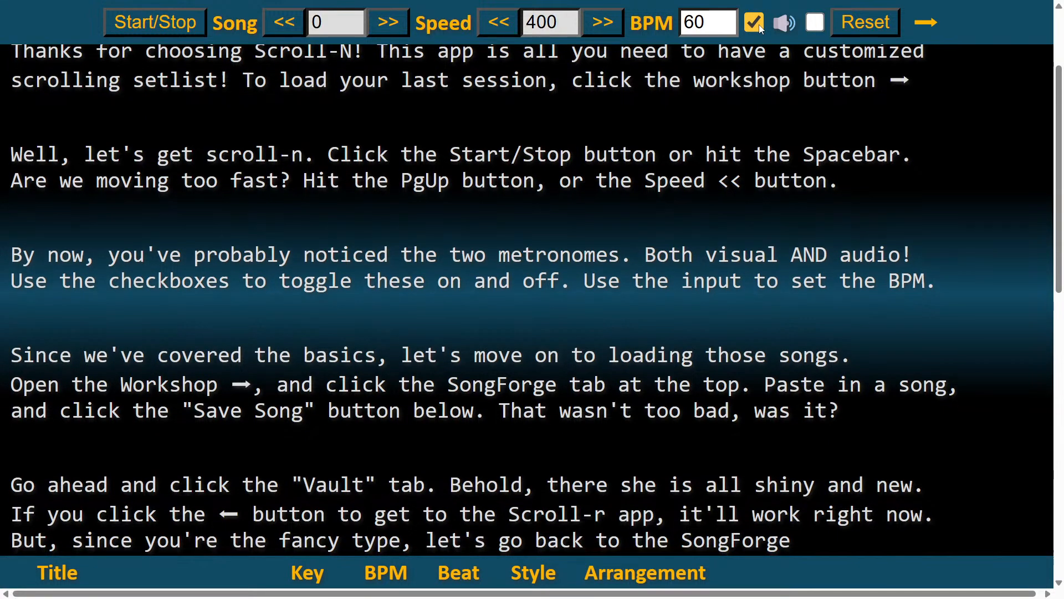
left_click(760, 26)
left_click_drag(715, 22, 660, 16)
type("120")
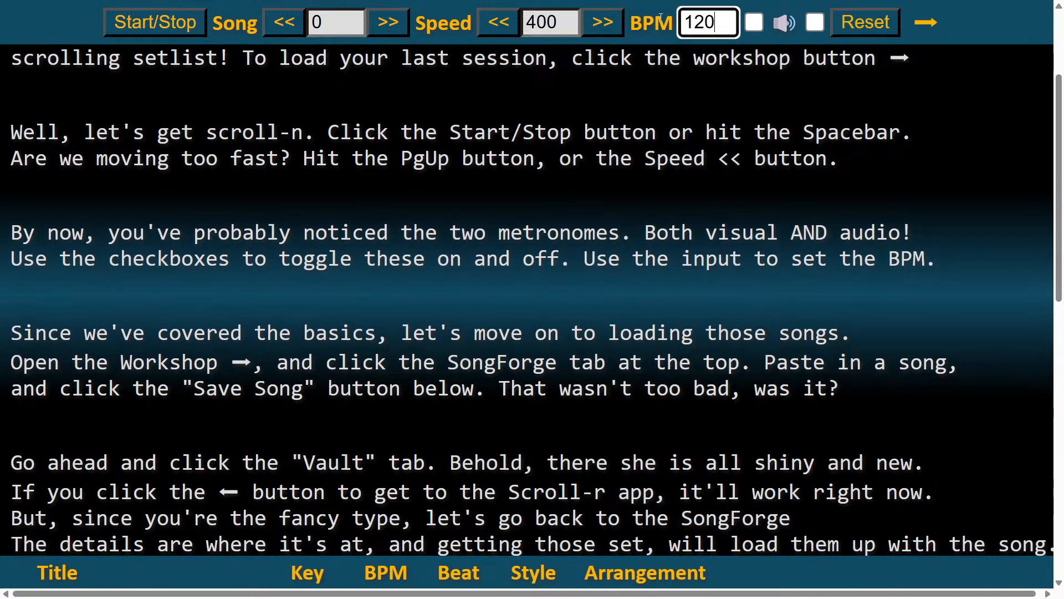
Turn both metronomes back on, and switch the visual one off again
left_click(753, 24)
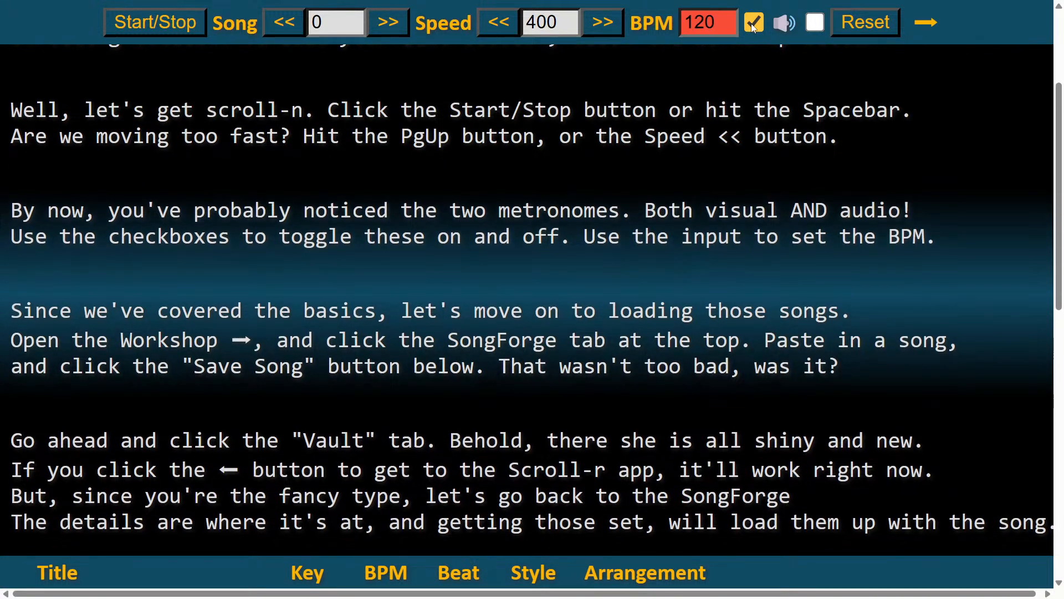
left_click(814, 24)
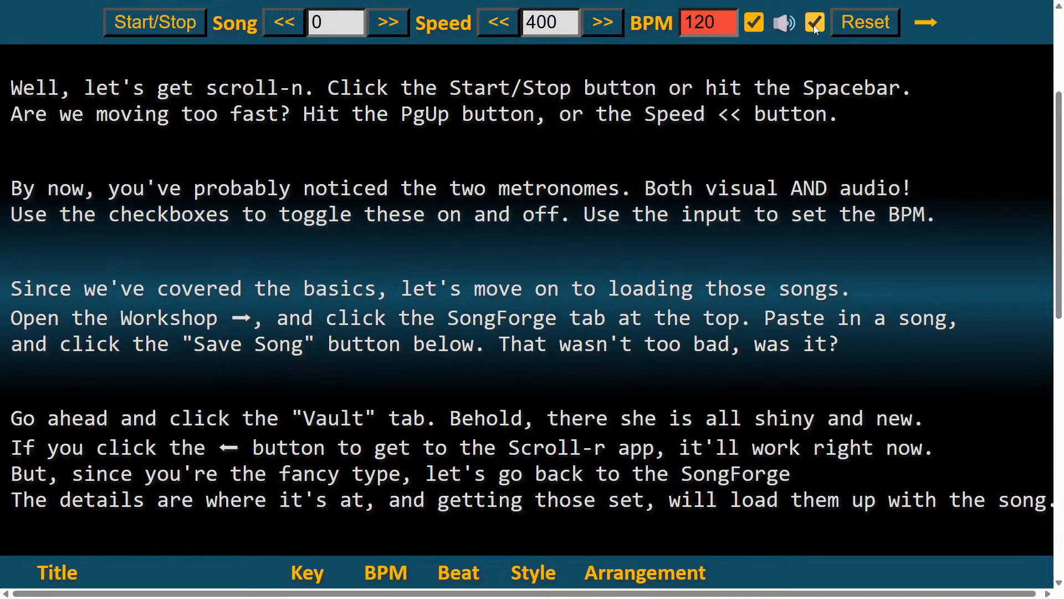
left_click(758, 23)
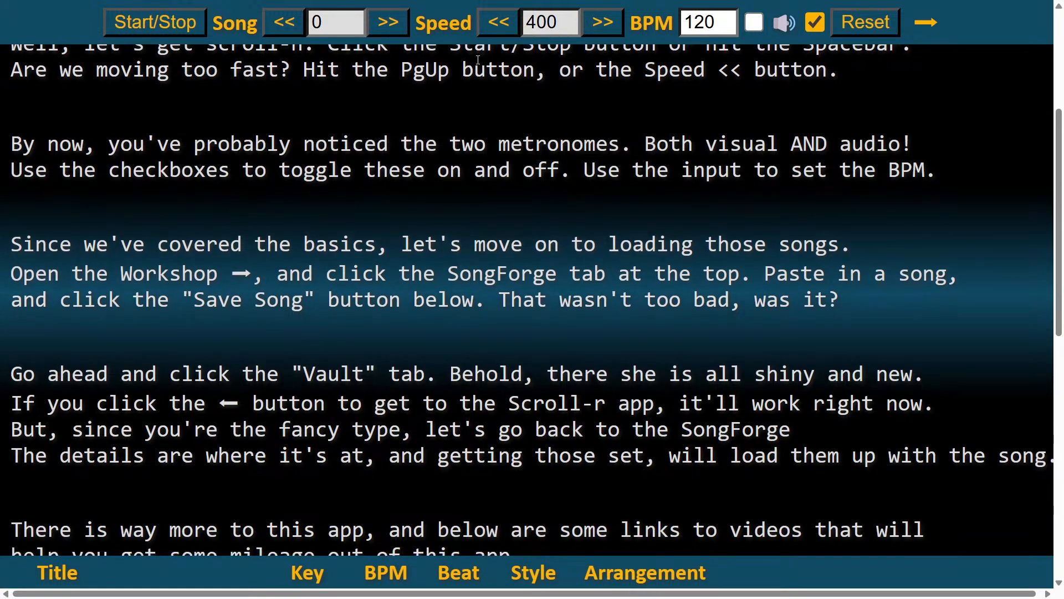
Lower the scroll speed to 10 and raise it to 830
key("Page_Up")
key("Page_Up")
key("Page_Up")
key("Page_Up")
key("Page_Up")
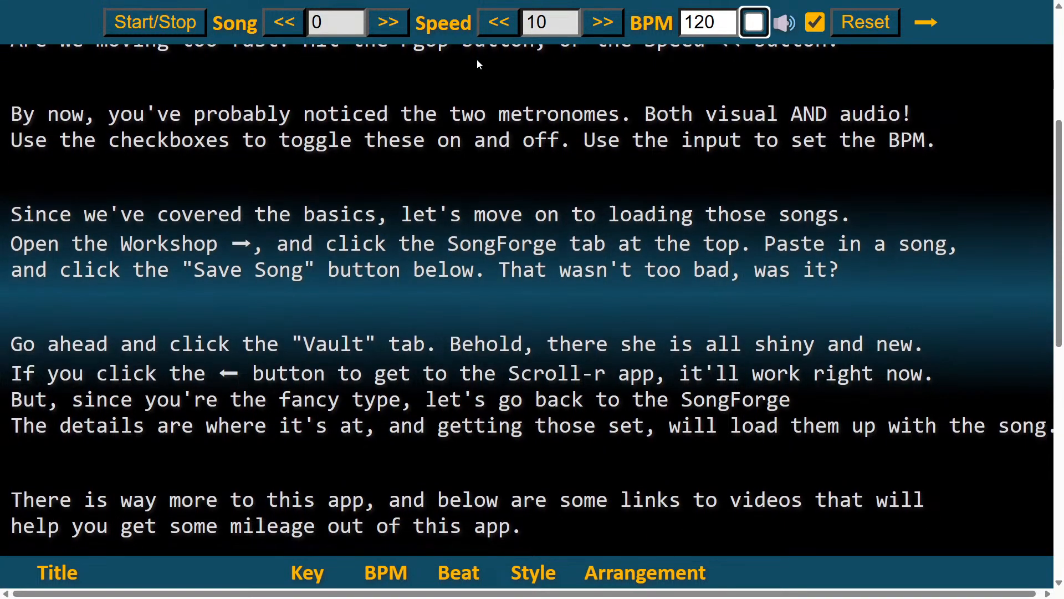
key("Page_Down")
key("Page_Down")
key("Page_Down")
key("Page_Down")
key("Page_Down")
key("Page_Down")
key("Page_Down")
key("Page_Down")
key("Page_Down")
key("Page_Down")
key("Page_Down")
key("Page_Down")
key("Page_Down")
key("Page_Down")
key("Page_Down")
key("Page_Down")
key("Page_Down")
key("Page_Down")
key("Page_Down")
key("Page_Down")
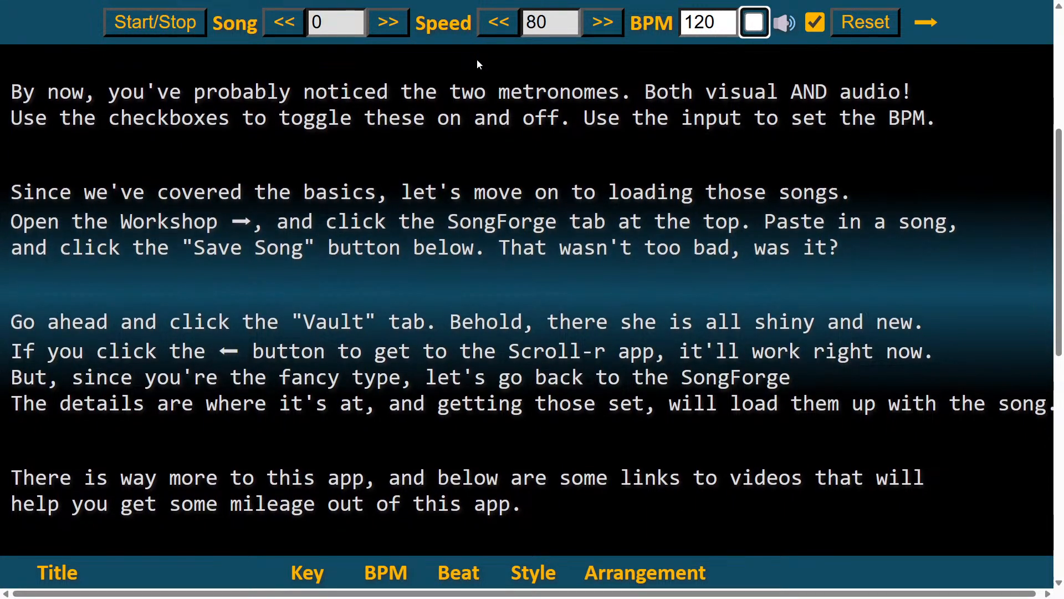
key("Page_Down")
key("Page_Down")
key("Page_Down")
key("Page_Down")
key("Page_Down")
key("Page_Down")
key("Page_Down")
key("Page_Down")
key("Page_Down")
key("Page_Down")
key("Page_Down")
key("Page_Down")
key("Page_Down")
key("Page_Down")
key("Page_Down")
key("Page_Down")
key("Page_Down")
key("Page_Down")
key("Page_Down")
key("Page_Down")
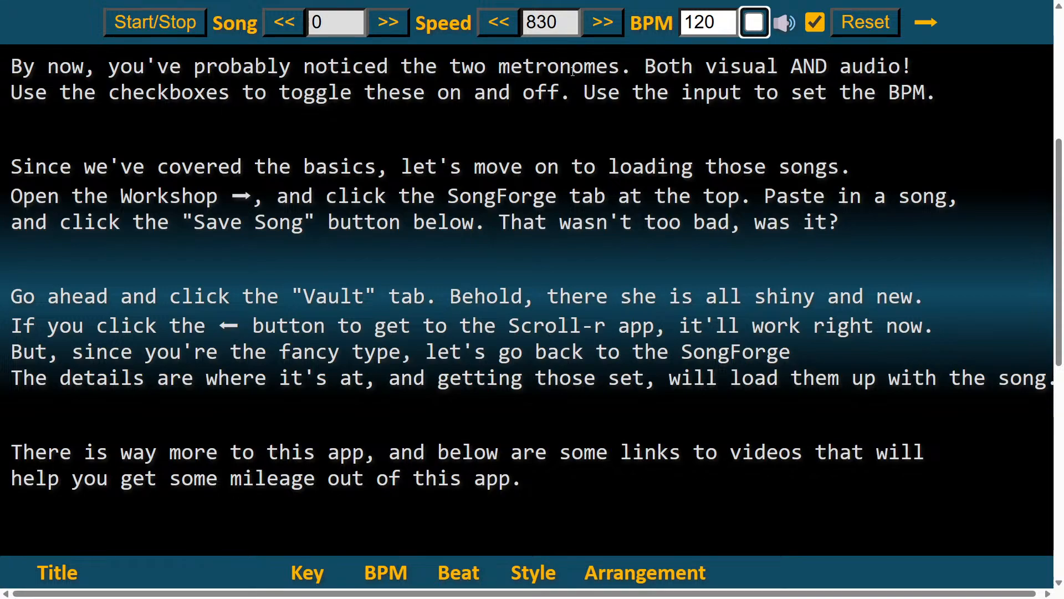
Turn the visual metronome on, and run the scroll briefly before resetting it to the beginning
left_click(850, 26)
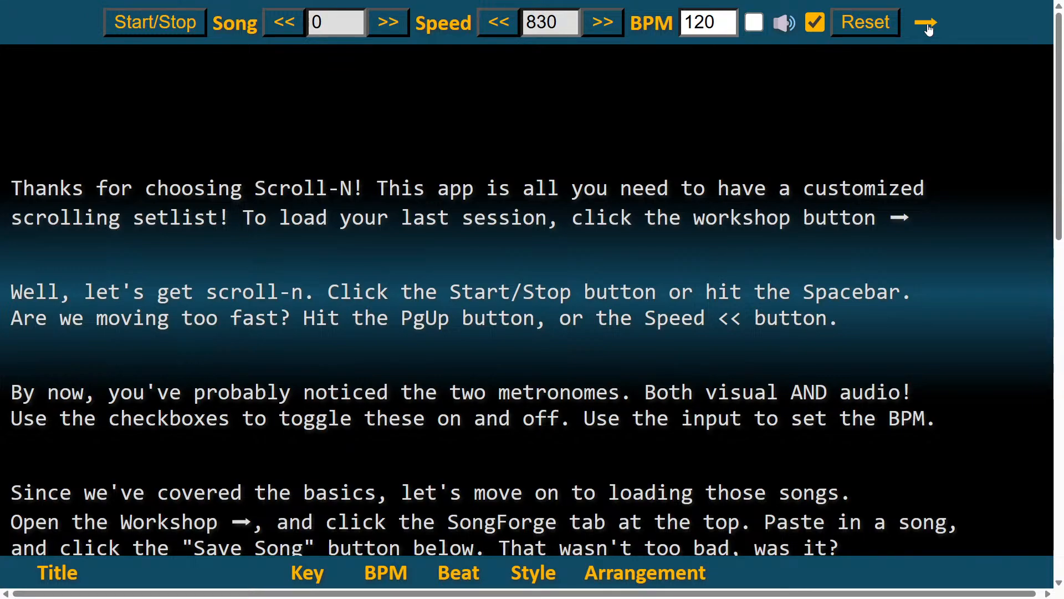
left_click(755, 22)
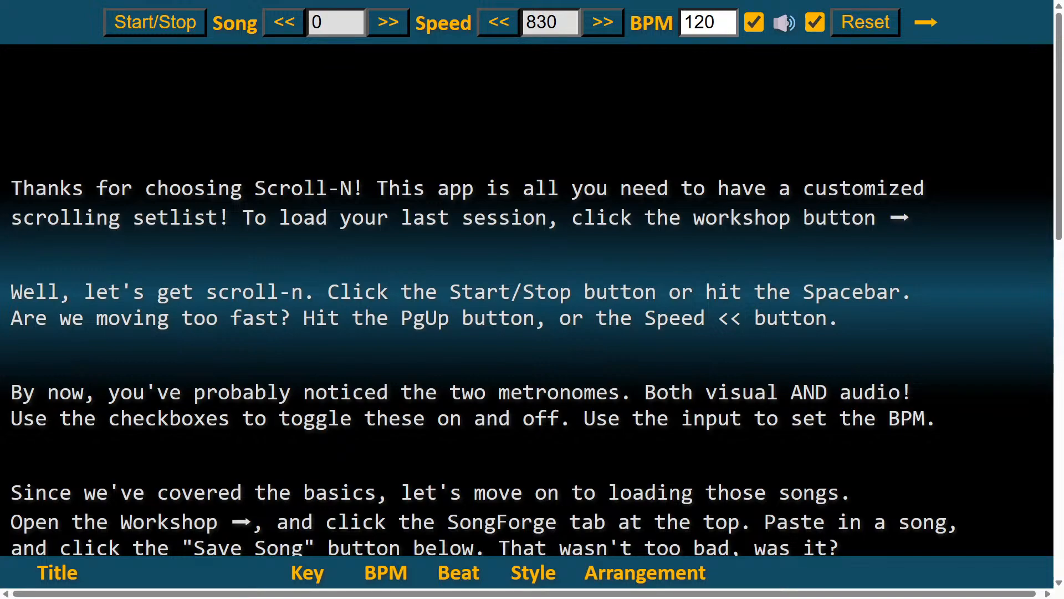
left_click(189, 25)
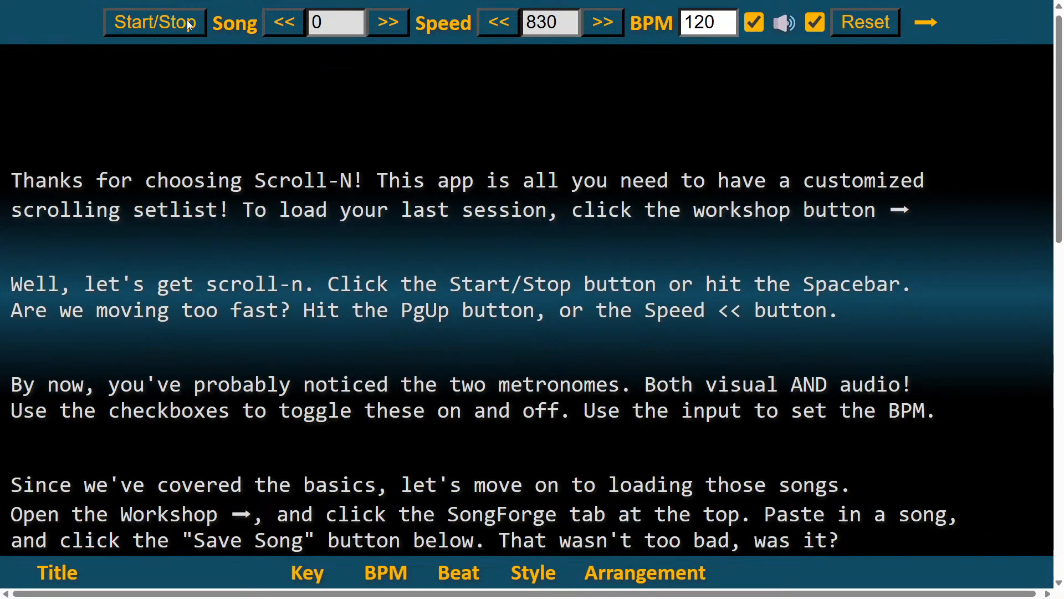
left_click(869, 27)
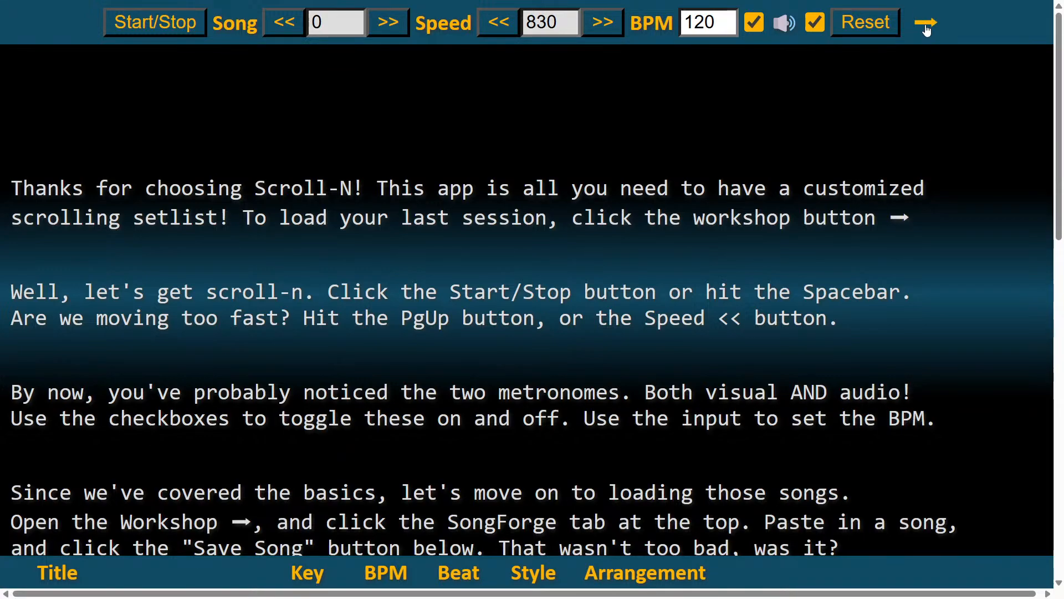
Open the Workshop and view the SongForge editor and the Scroll-r preferences
left_click(927, 27)
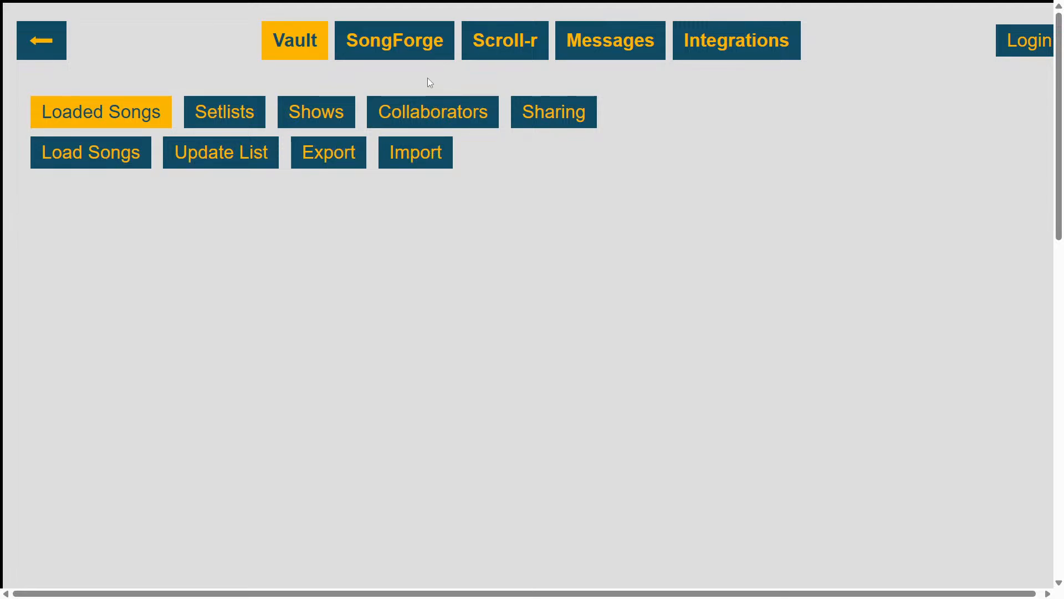
left_click(402, 49)
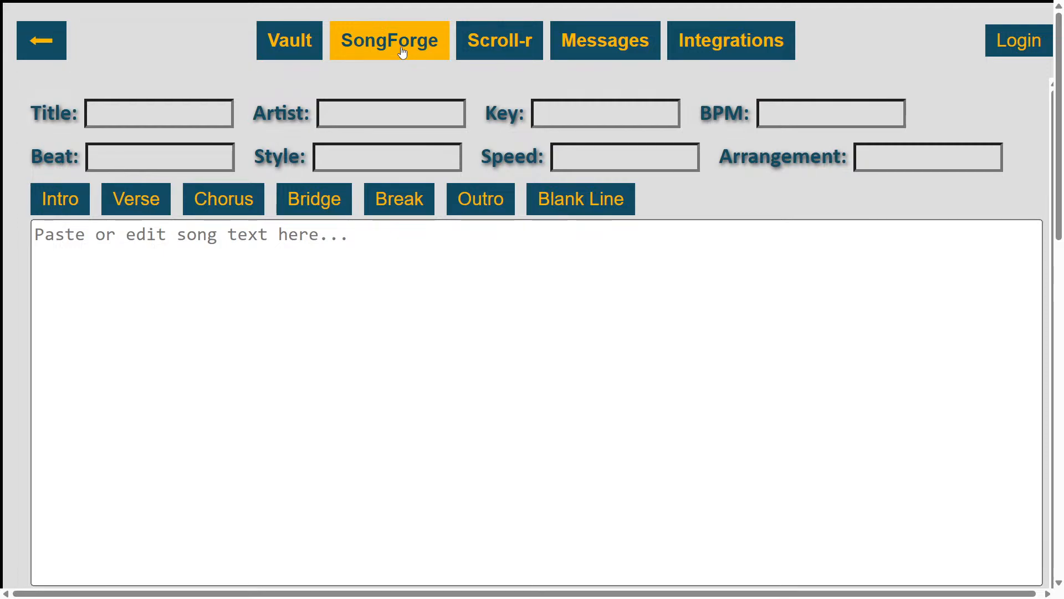
scroll(421, 291, "up", 1)
left_click(503, 40)
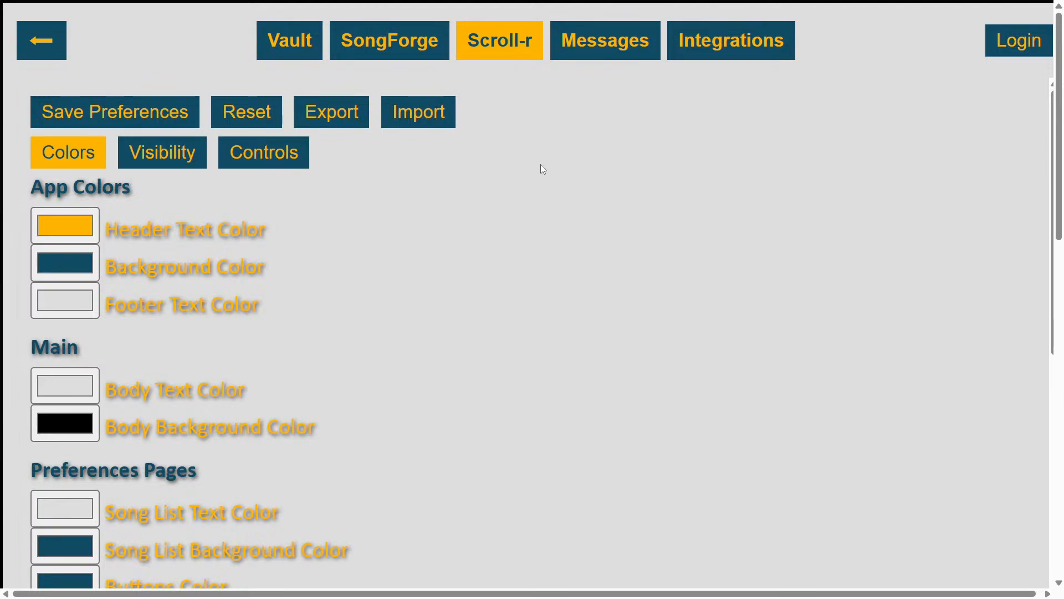
Return to the main page, reopen the Scroll-r preferences and examine their Colors, Visibility and Controls settings
left_click(52, 39)
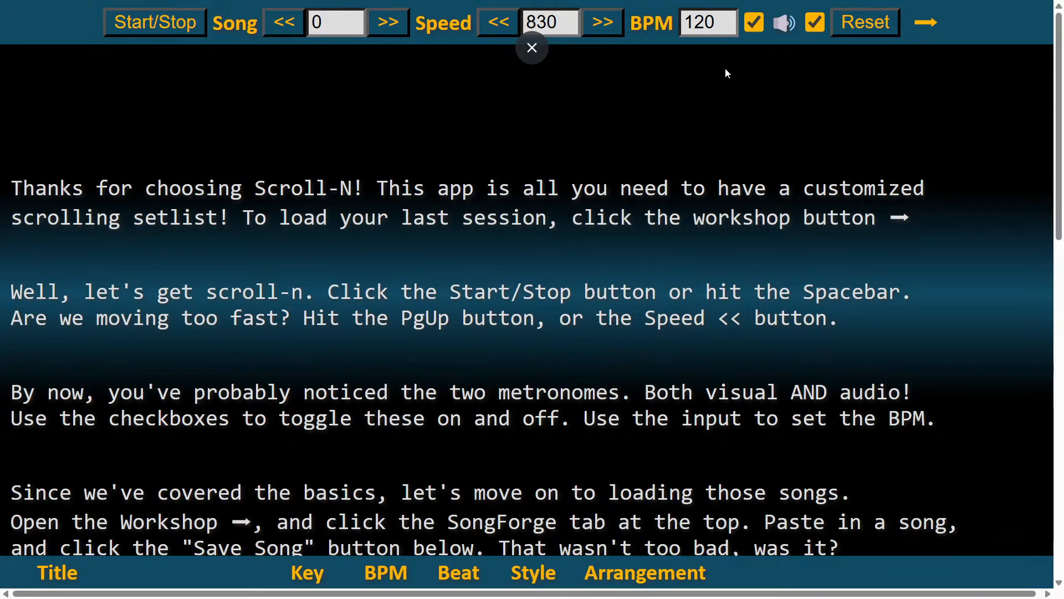
left_click(926, 22)
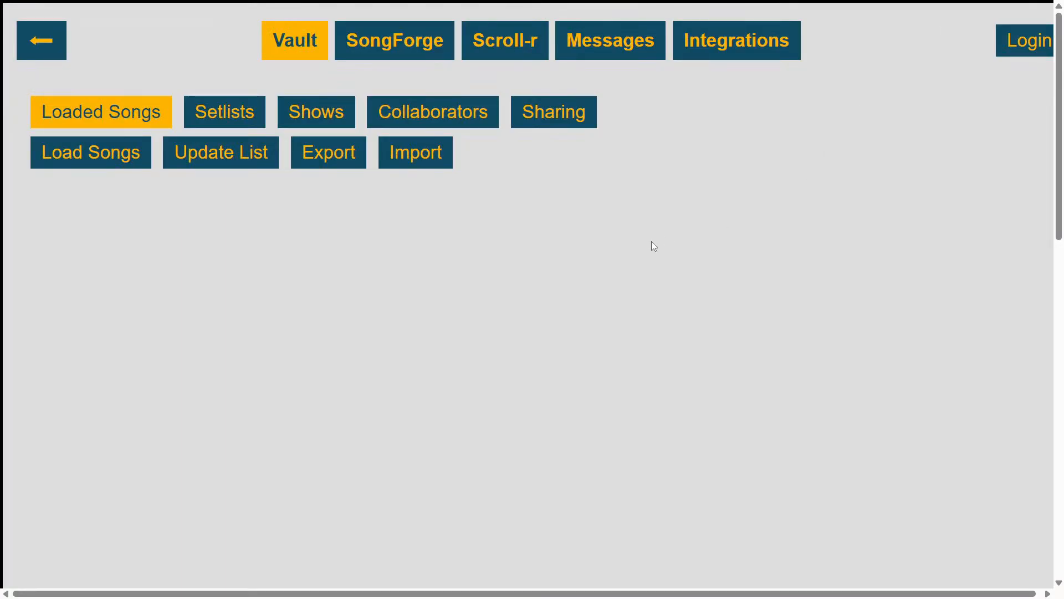
left_click(517, 43)
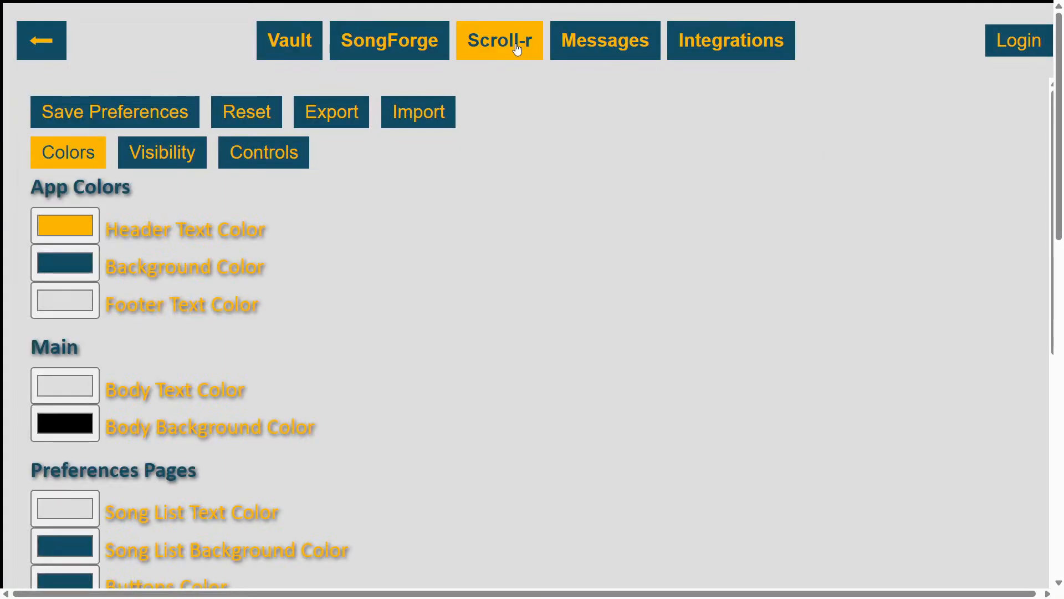
scroll(443, 312, "down", 6)
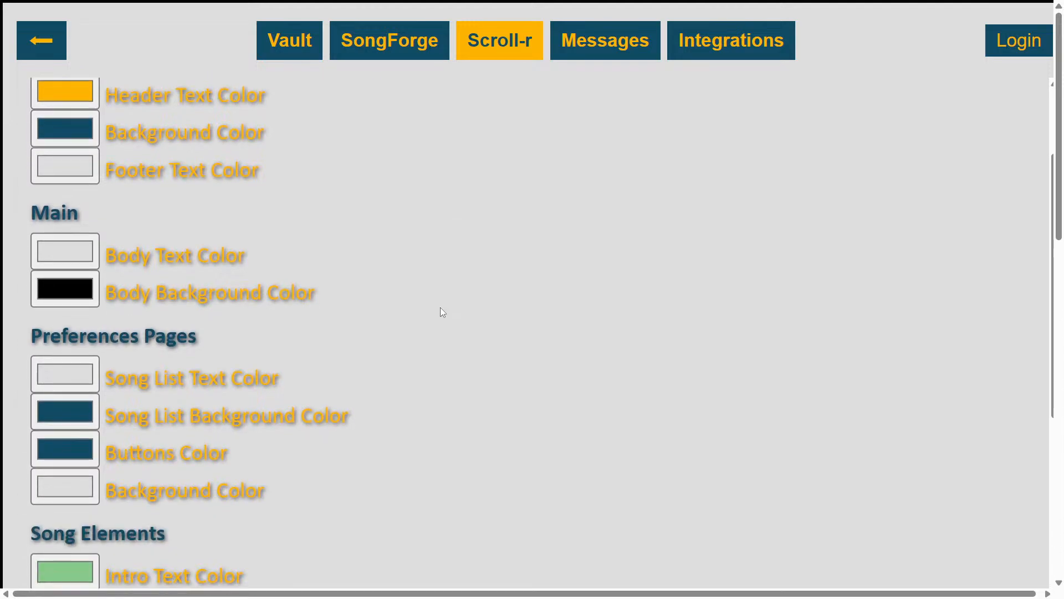
scroll(443, 311, "down", 3)
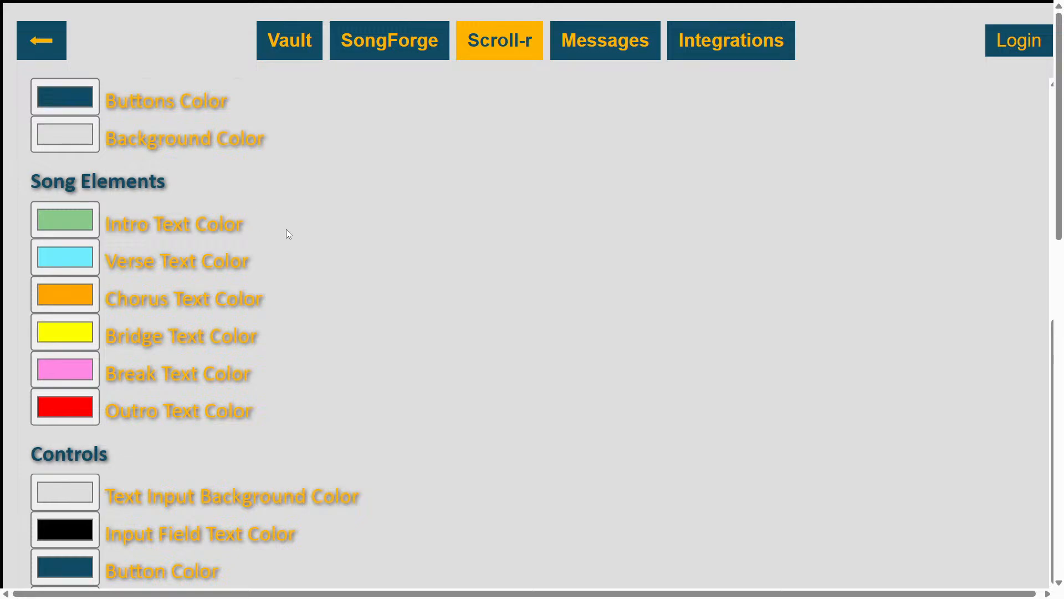
scroll(286, 233, "up", 2)
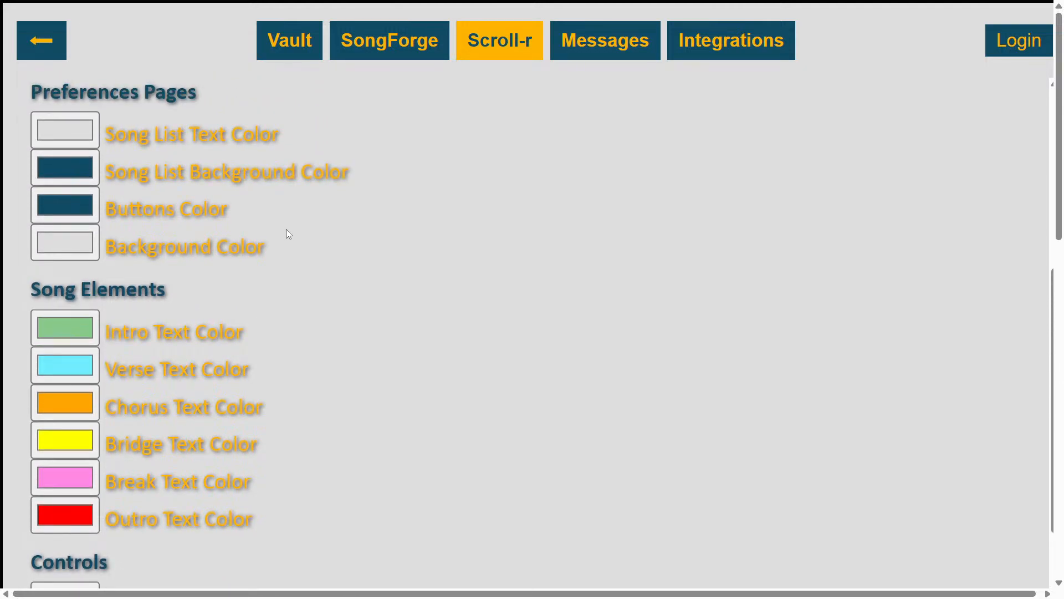
scroll(287, 229, "up", 5)
scroll(288, 234, "up", 2)
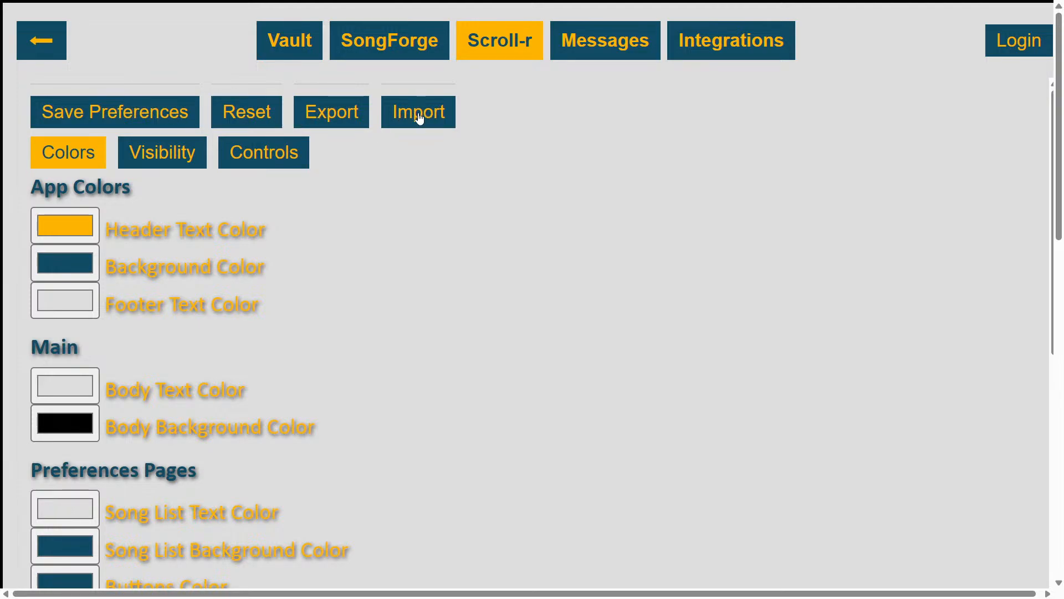
left_click(165, 154)
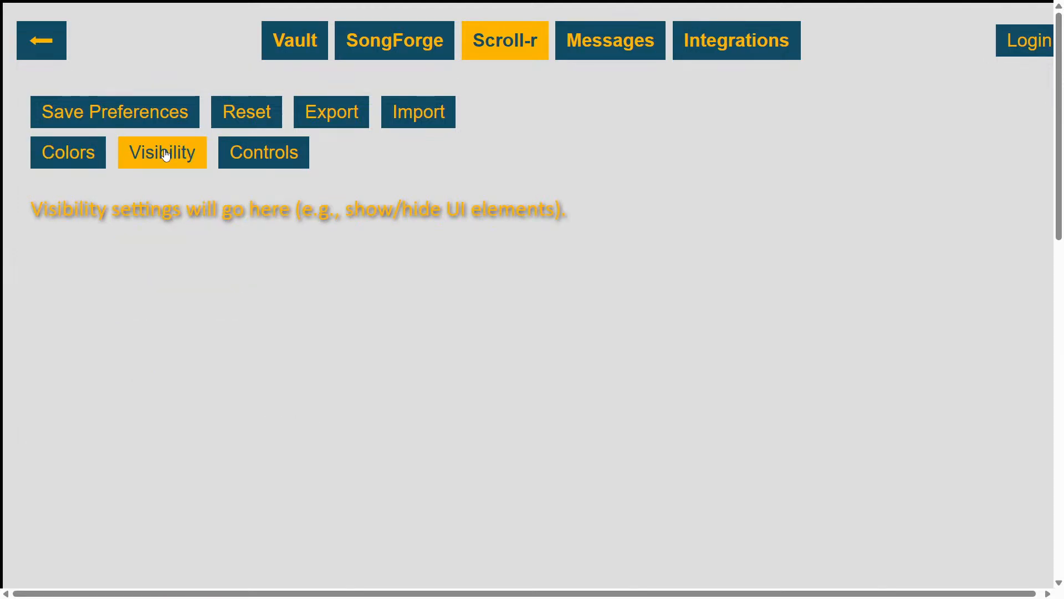
left_click(258, 165)
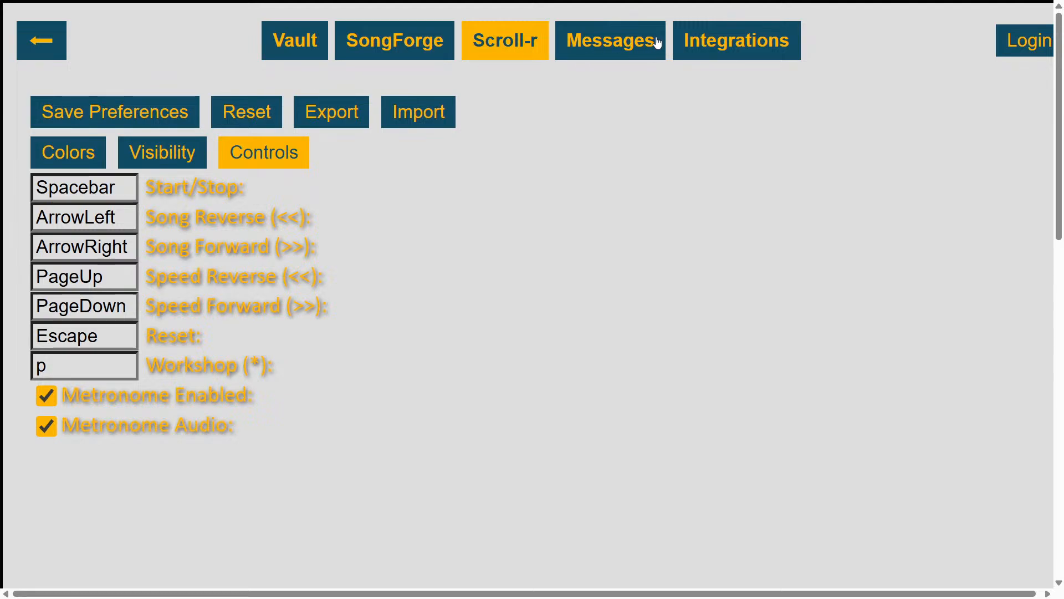
View the Messages, Integrations, Vault and SongForge pages of the Workshop
left_click(607, 39)
left_click(726, 39)
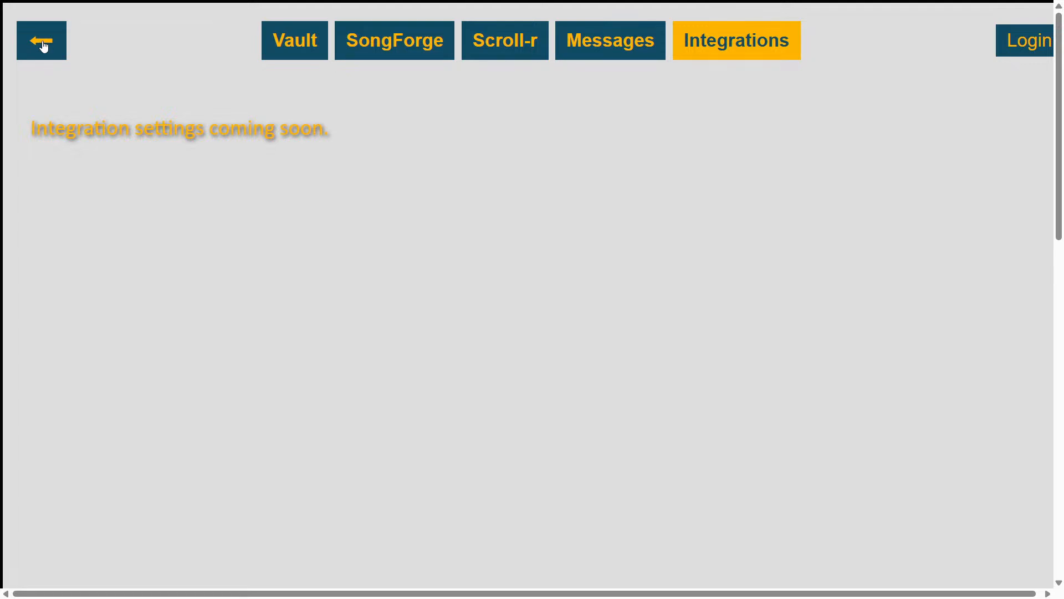
left_click(293, 49)
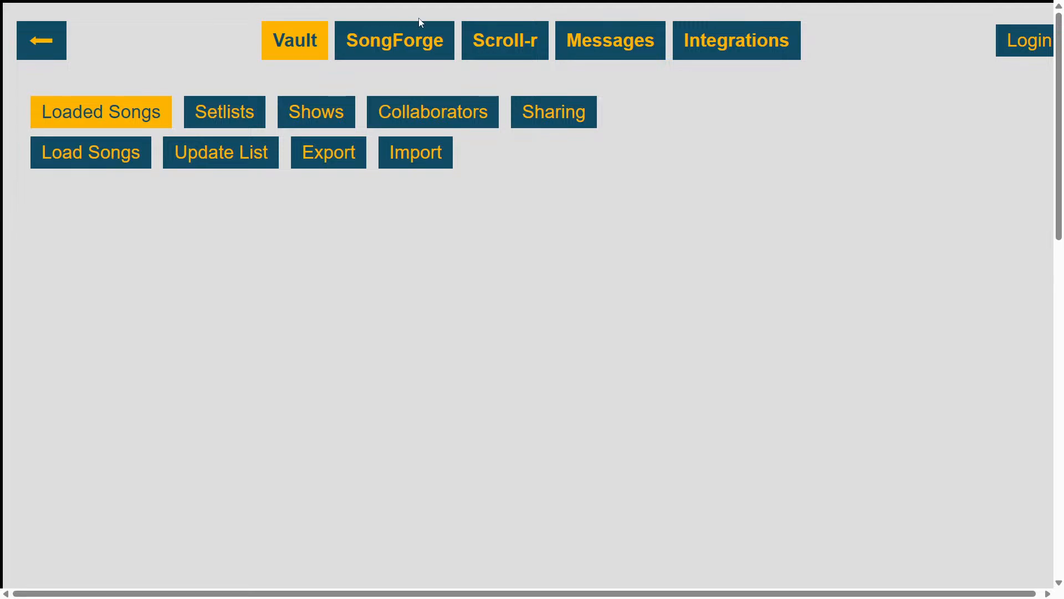
left_click(402, 36)
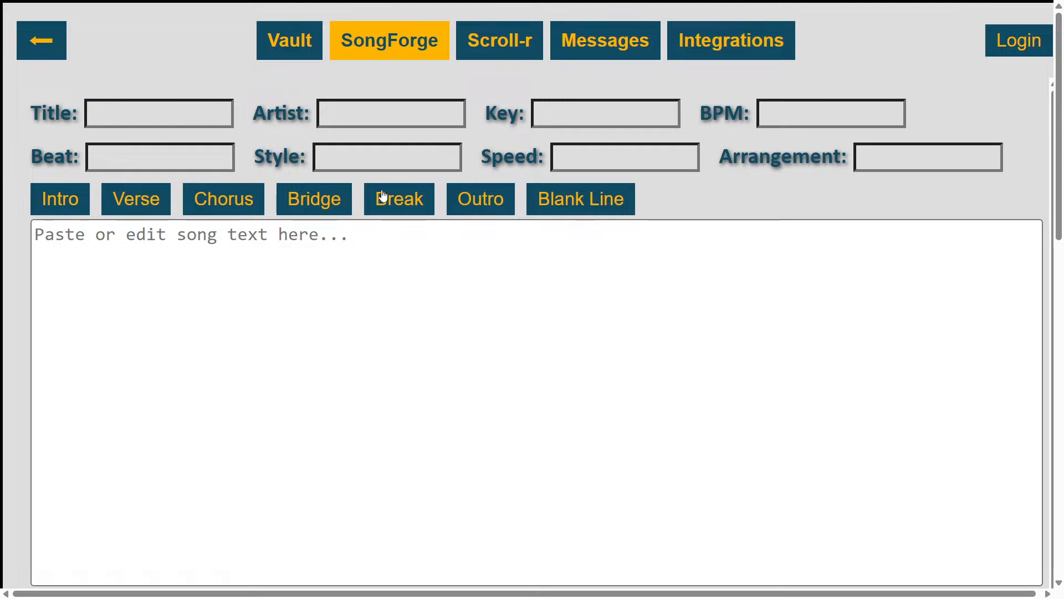
Load the Songs folder from Downloads into the Vault and approve the upload of its files
left_click(291, 44)
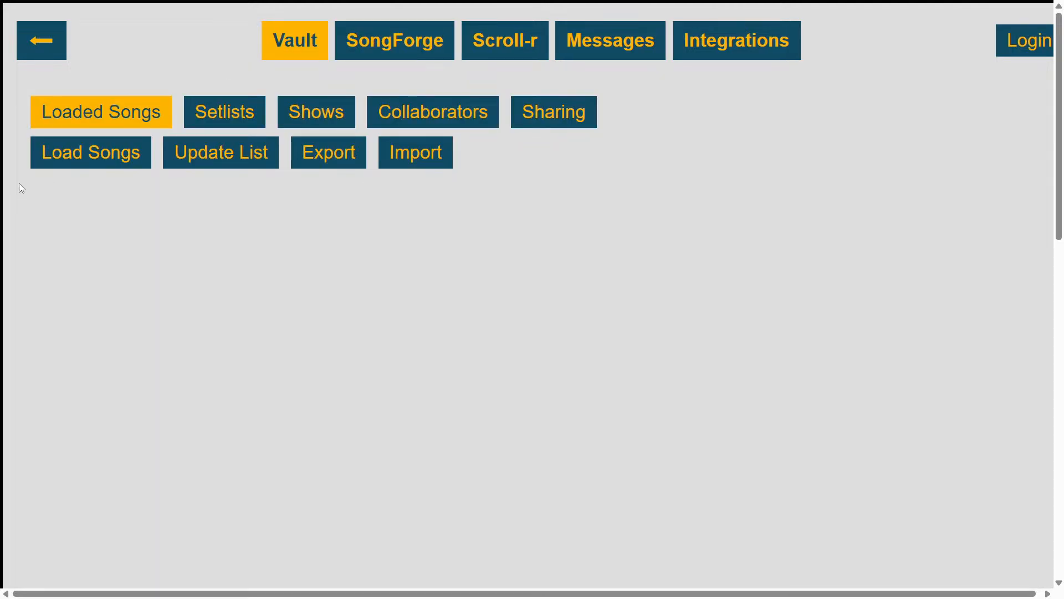
left_click(81, 148)
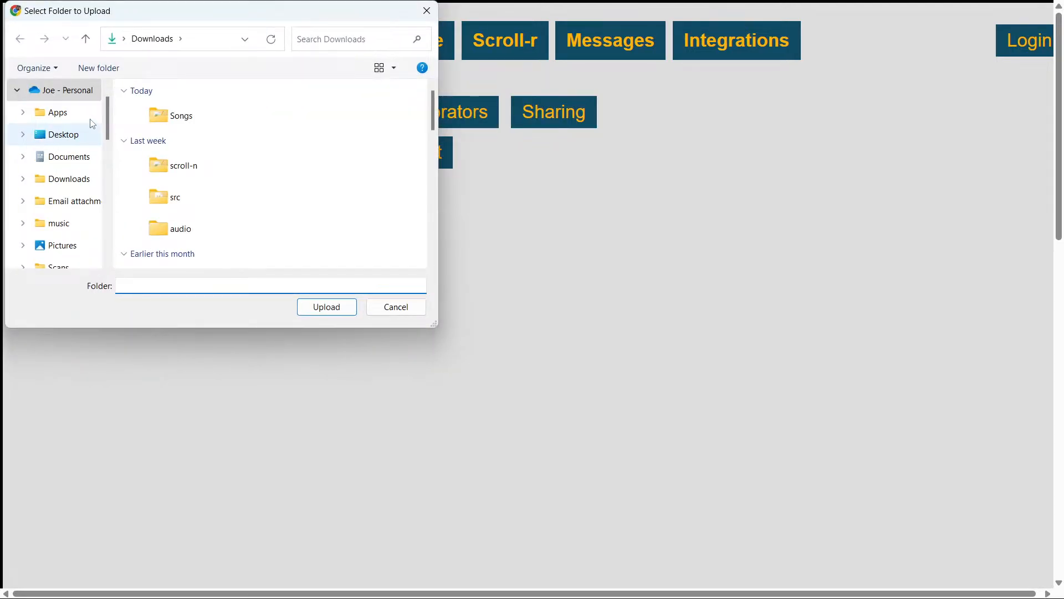
double_click(178, 117)
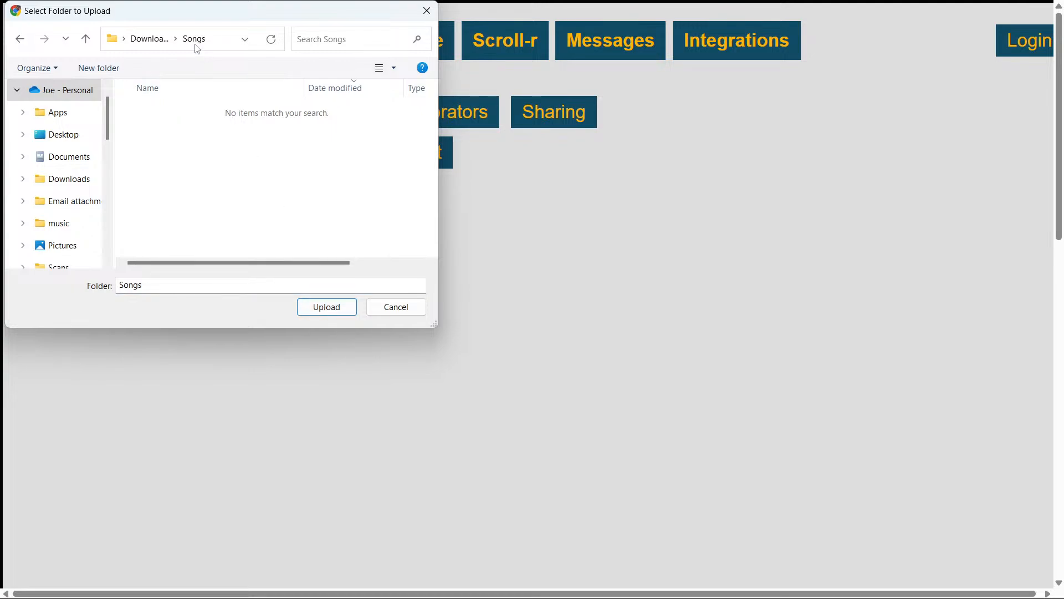
left_click(339, 308)
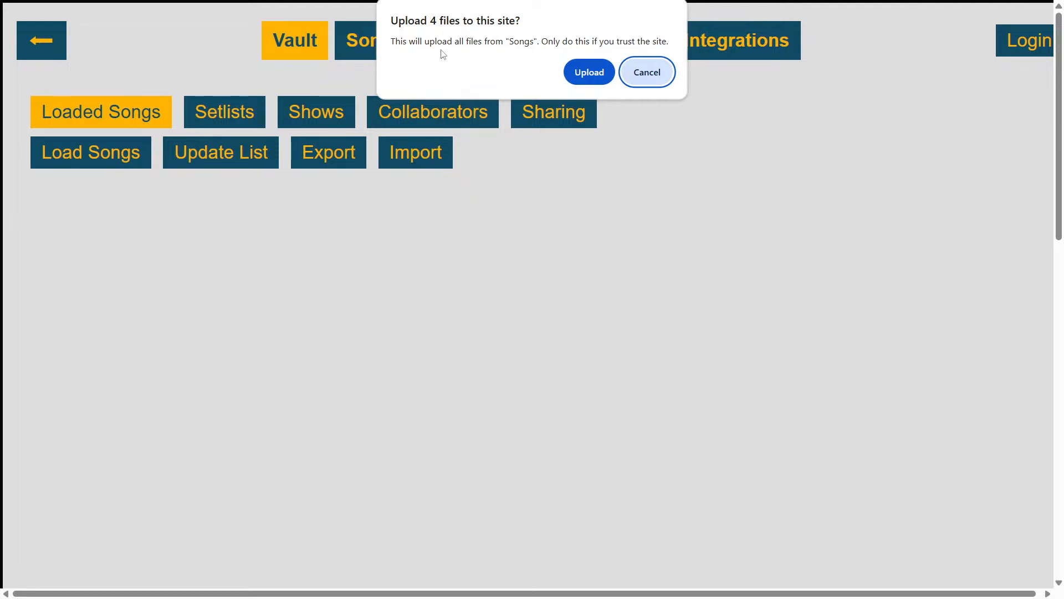
left_click(588, 73)
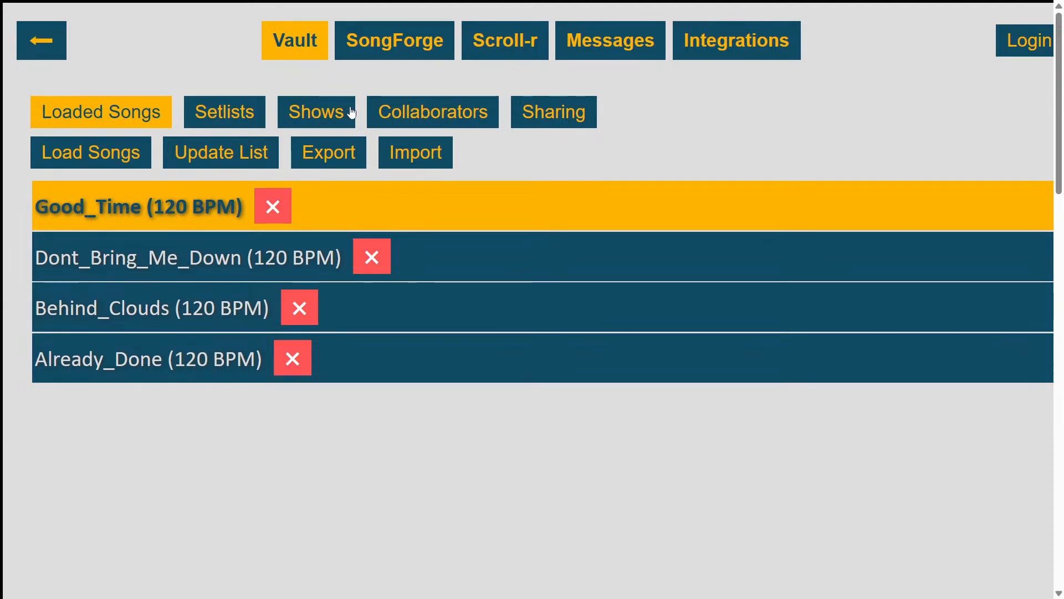
Select Good_Time among the songs loaded in the Vault and load it into the SongForge editor
left_click(204, 258)
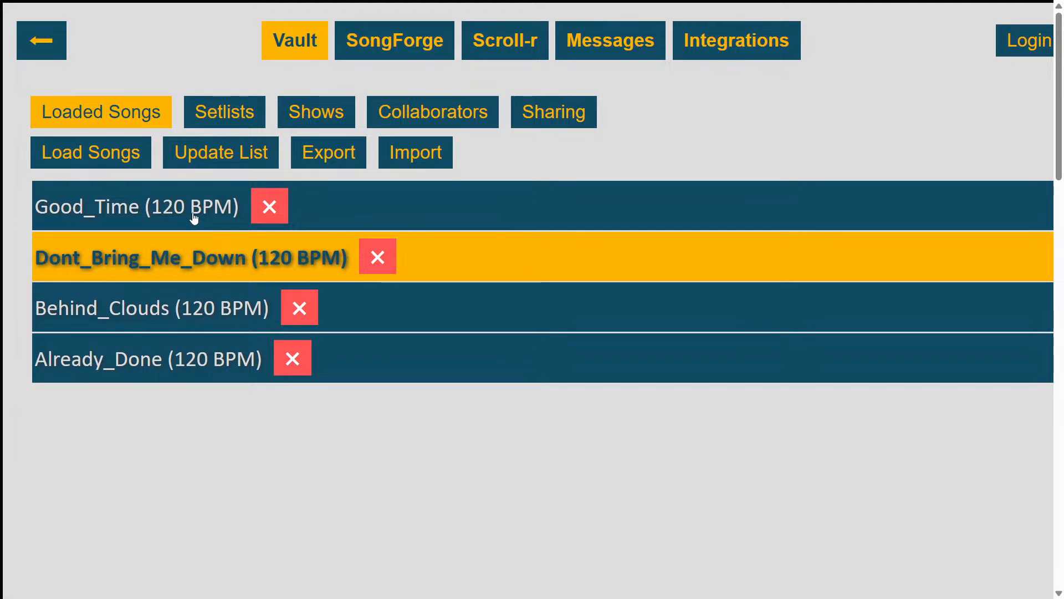
left_click(194, 213)
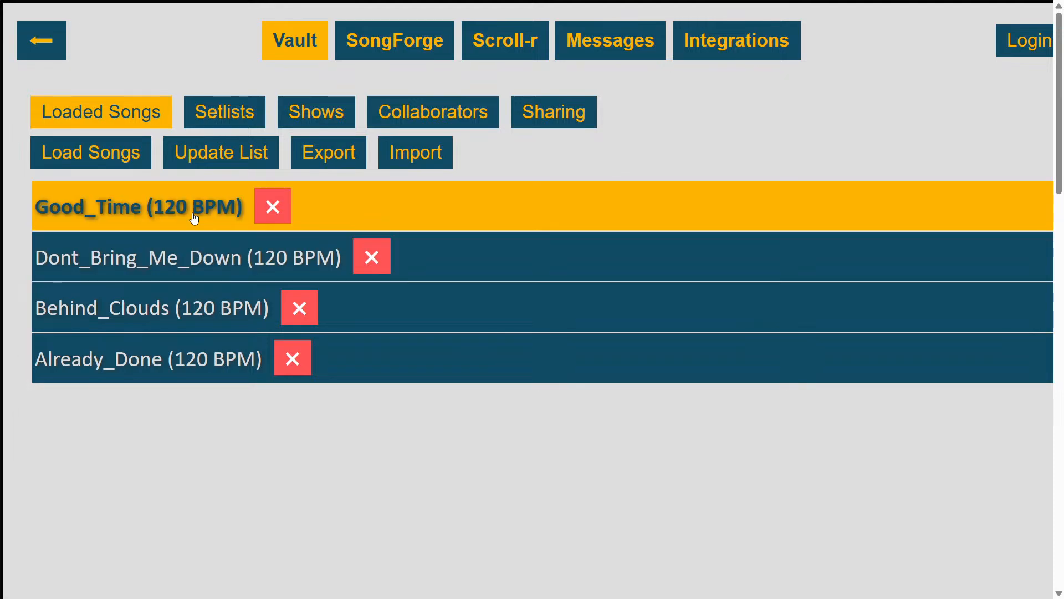
left_click(400, 45)
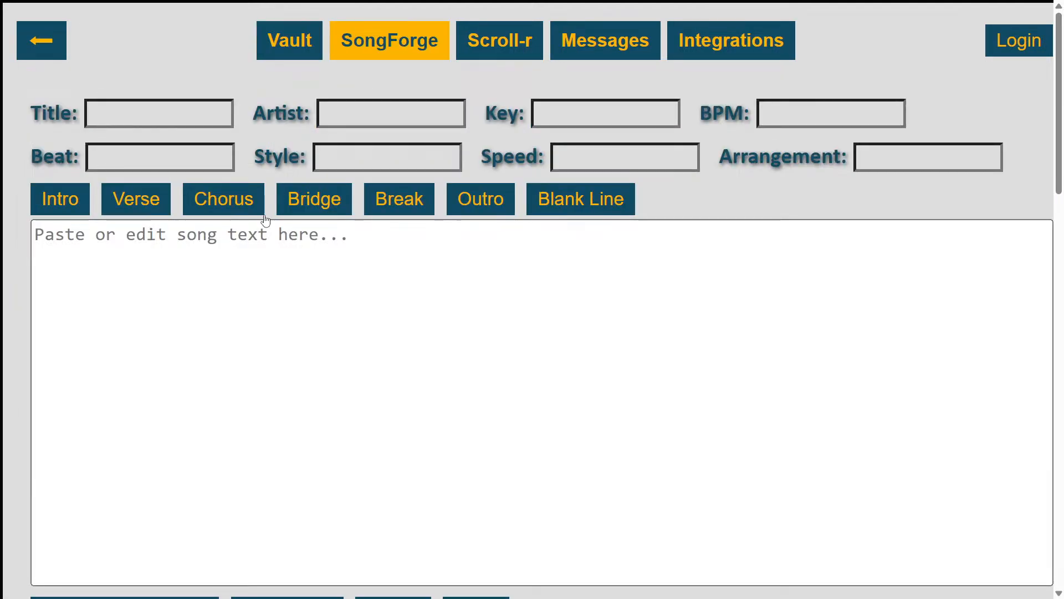
scroll(266, 220, "down", 1)
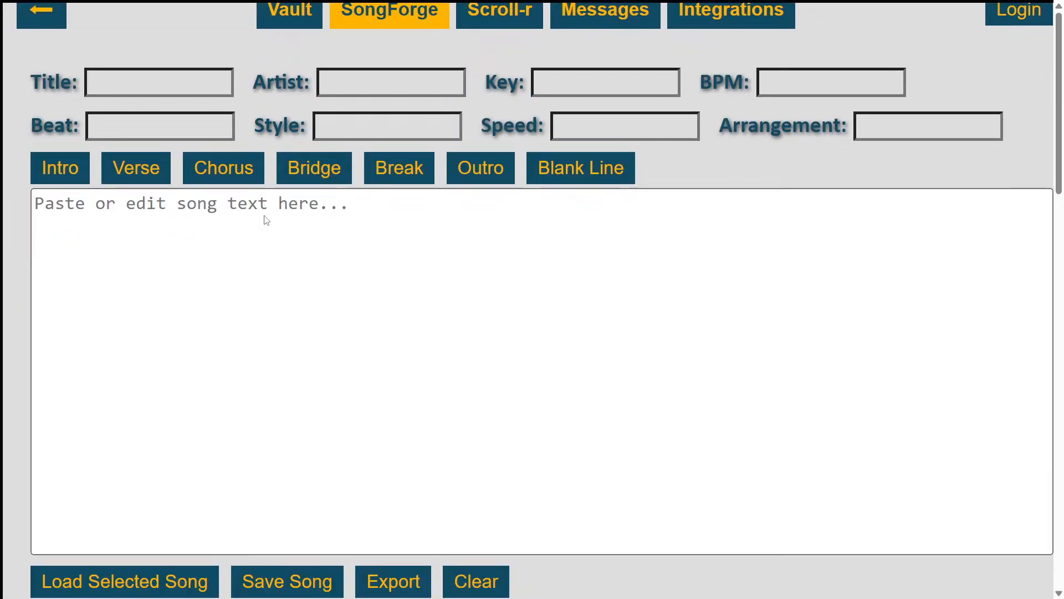
left_click(149, 590)
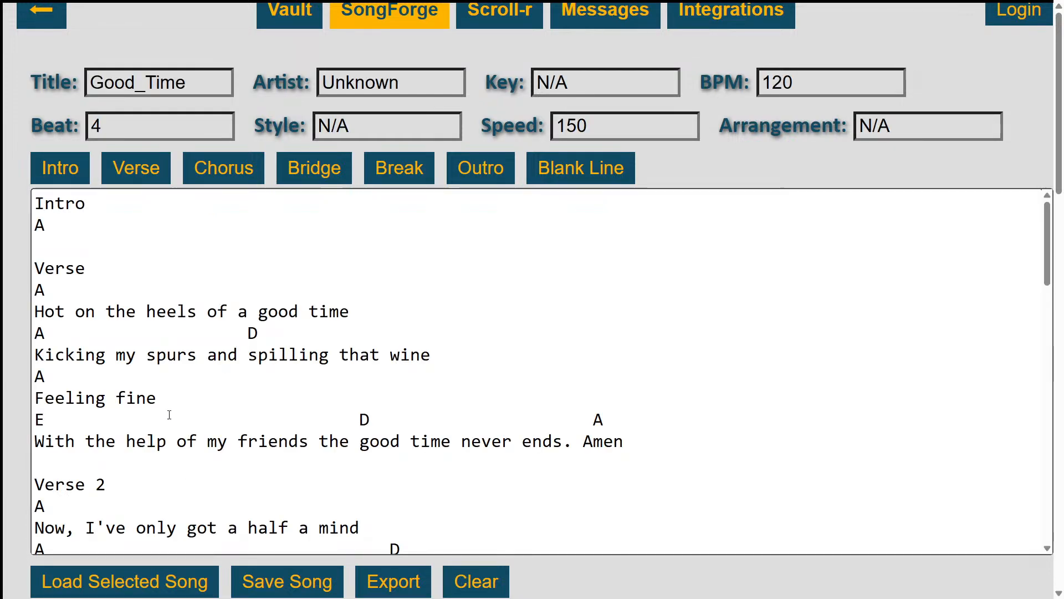
Retitle the song "Good Time" without the underscore and fill in the artist's name
scroll(172, 392, "up", 1)
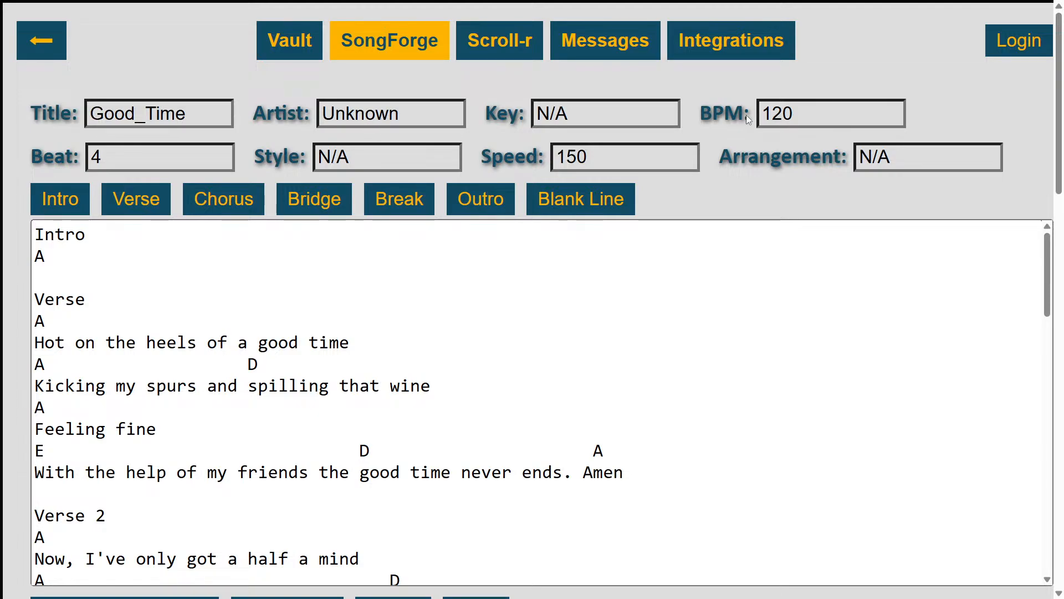
left_click(206, 109)
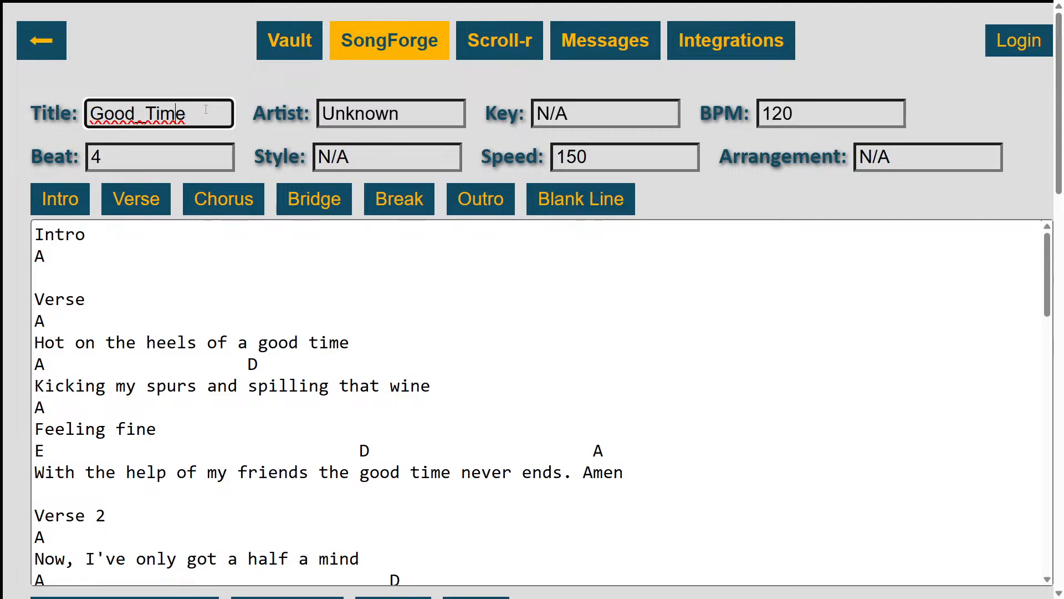
key("shift+Left")
key("BackSpace")
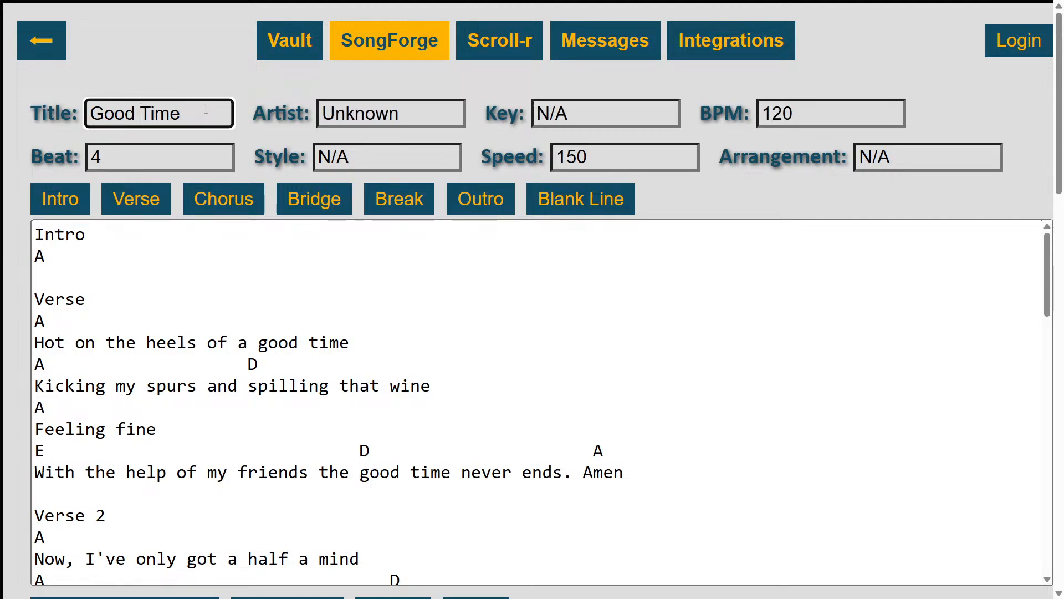
key("Tab")
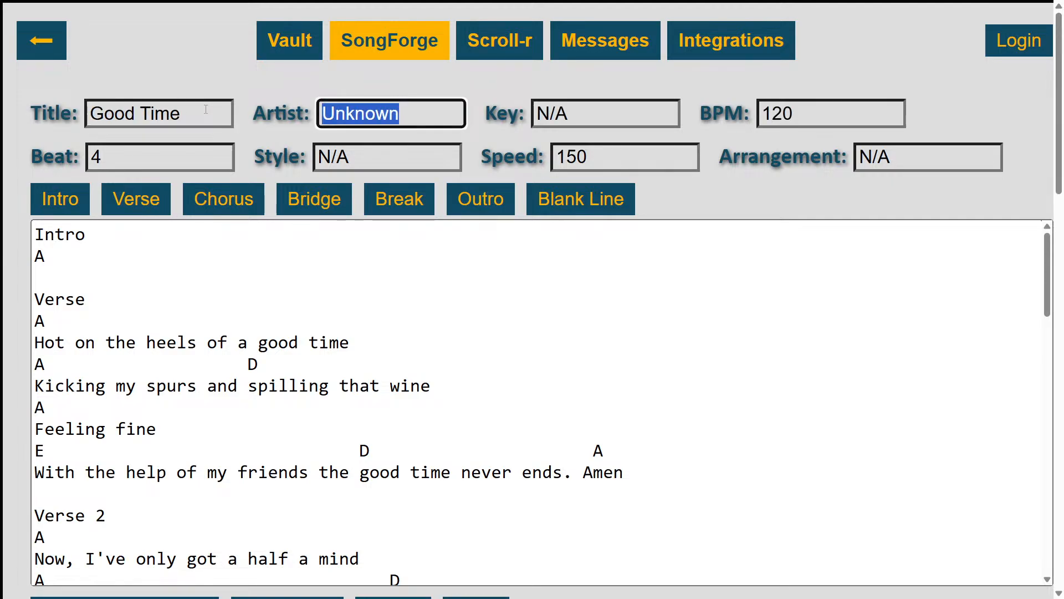
type("Joe Levy")
key("Tab")
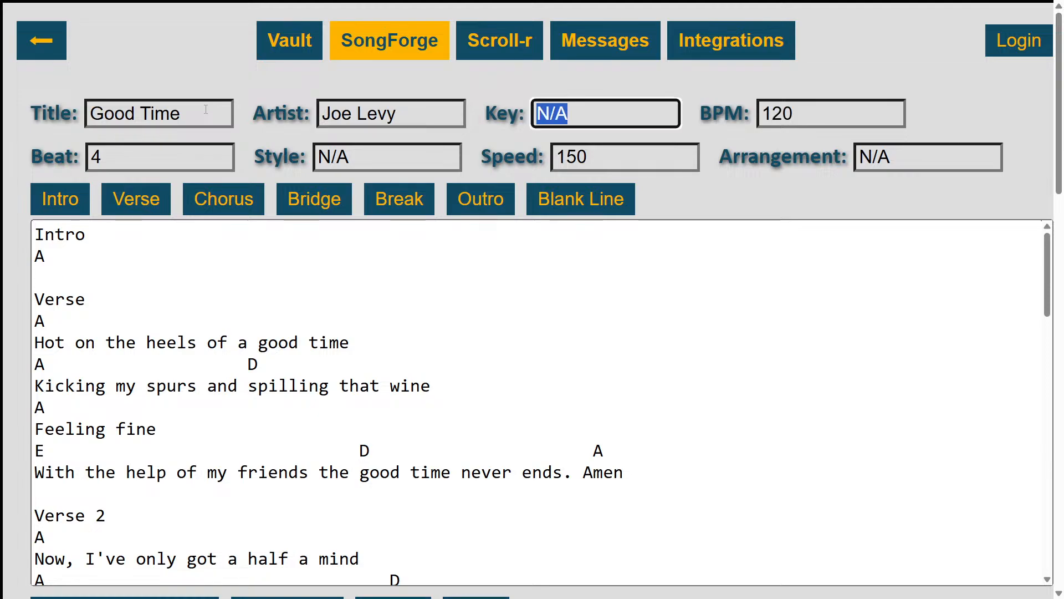
Set the song's key to A and its BPM to 119
type("A")
key("Tab")
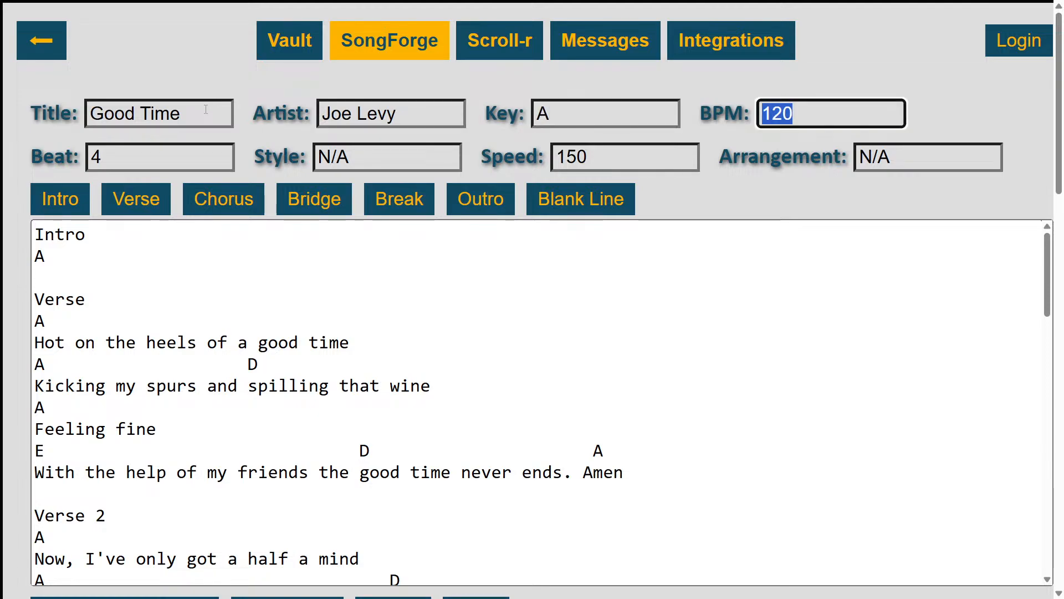
type("119")
key("Tab")
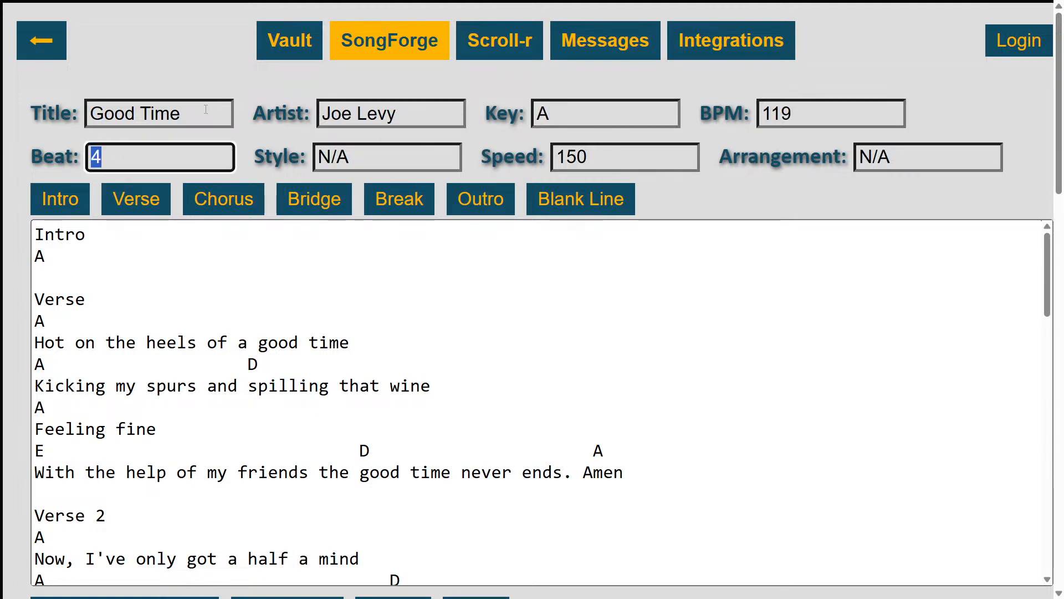
Set the song's beat to 4/4, its style to Country and its speed to 120
type("4/4")
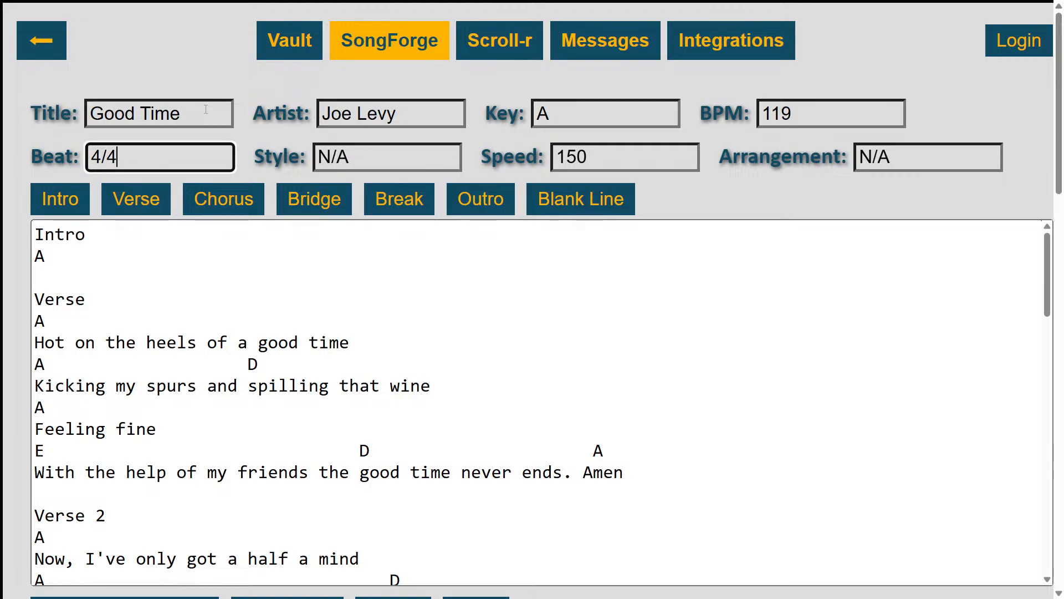
key("Tab")
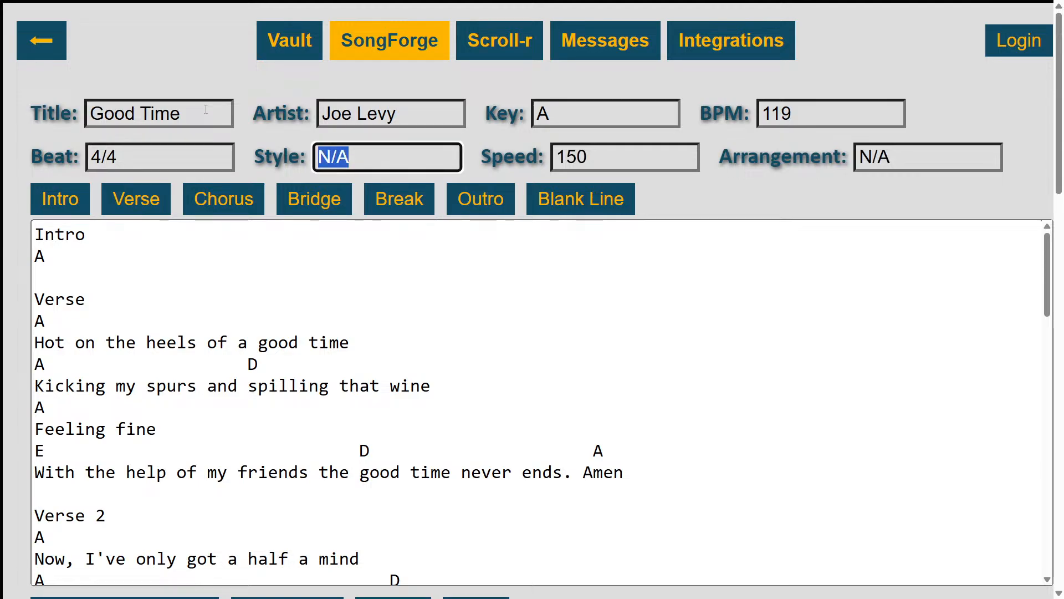
type("Country")
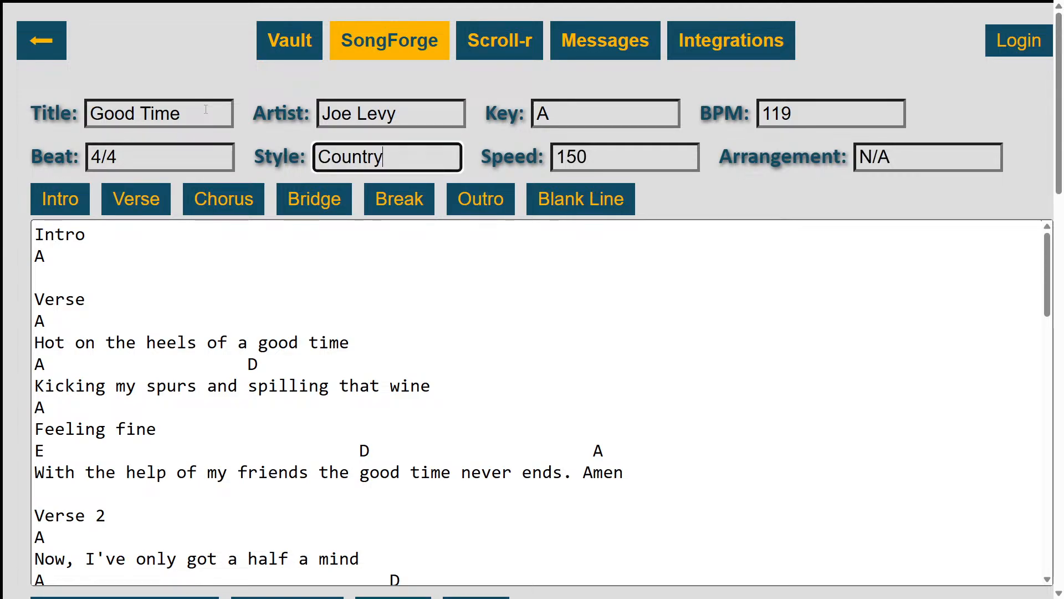
key("Tab")
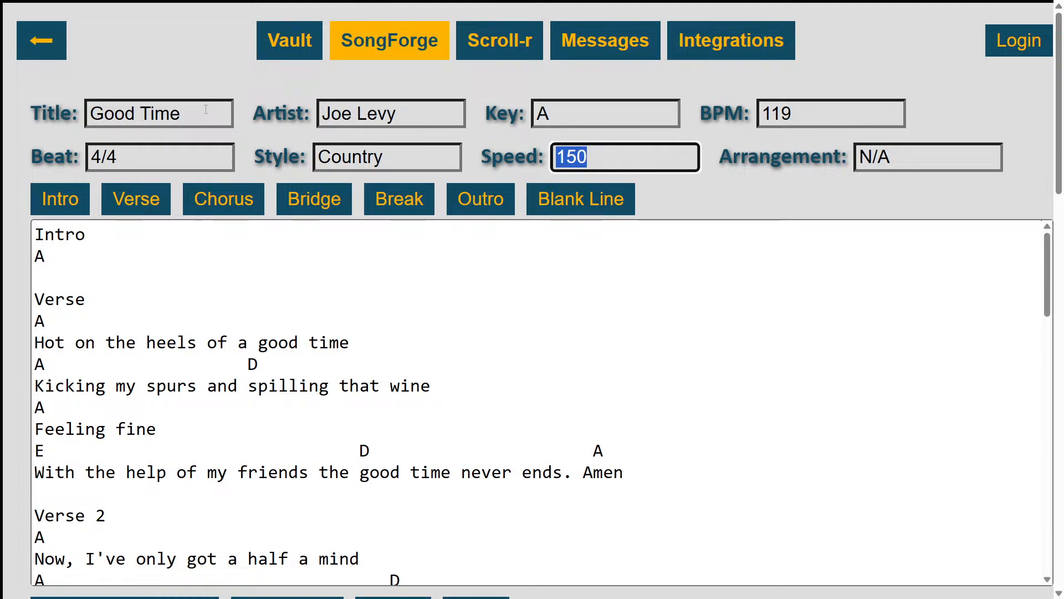
type("120")
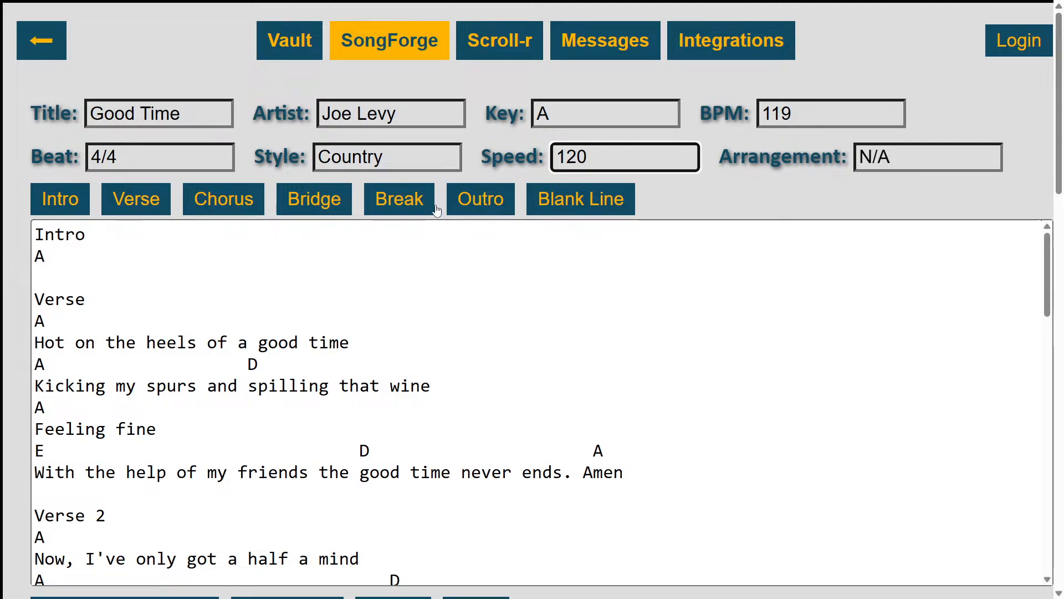
Replace the plain Intro heading in the song text with the intro section tag
left_click(102, 235)
double_click(102, 235)
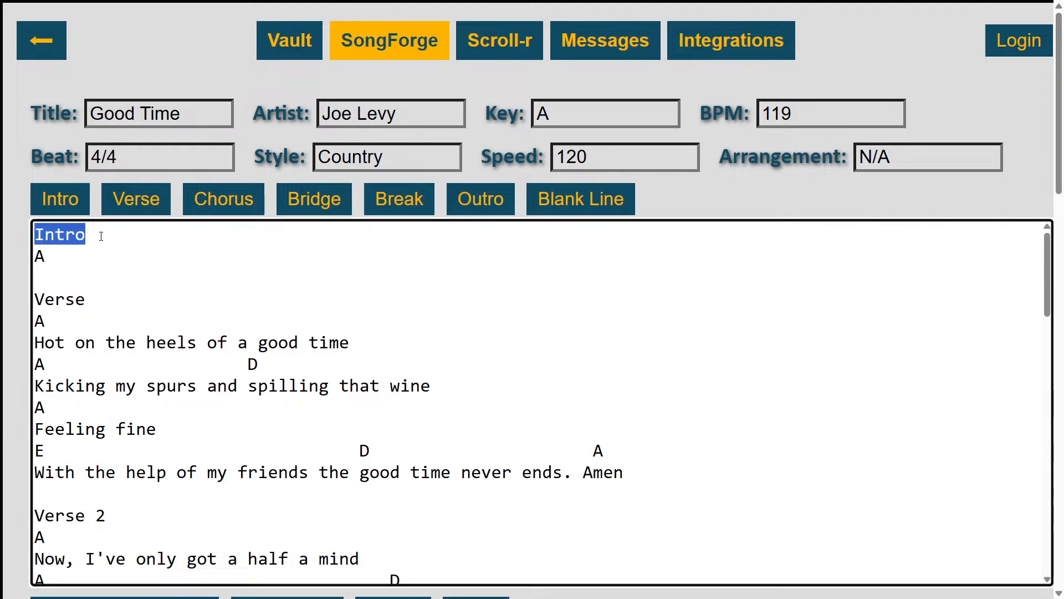
left_click(64, 204)
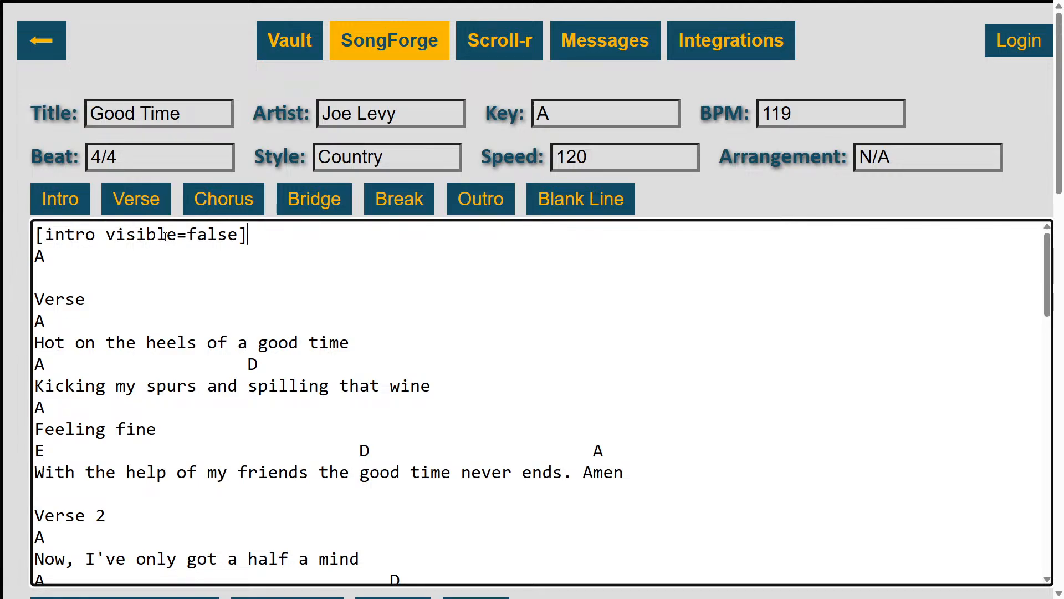
Try the intro tag with visible=true and restore it to visible=false
double_click(237, 235)
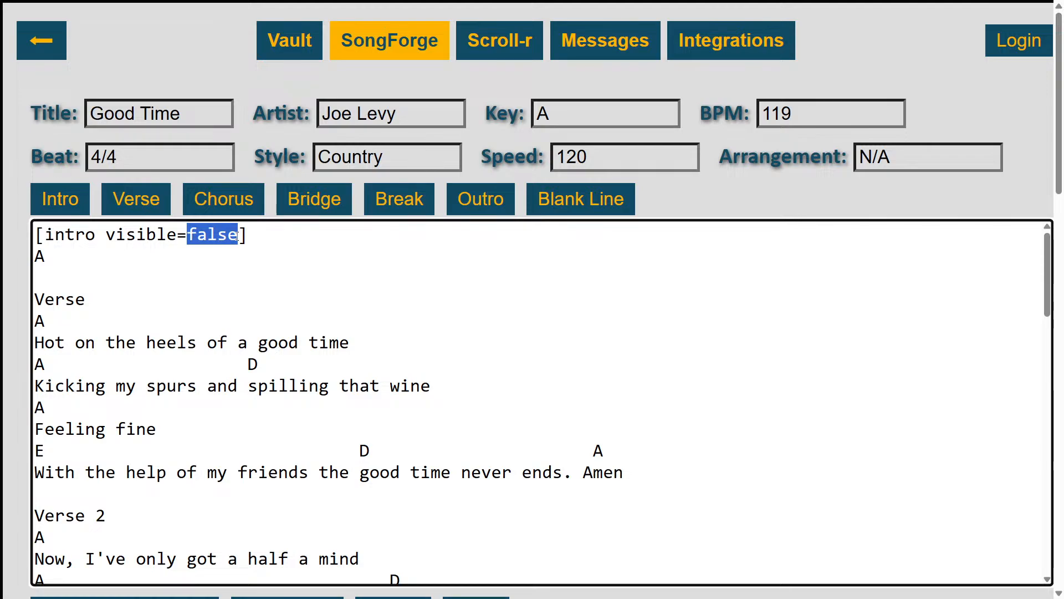
type("true")
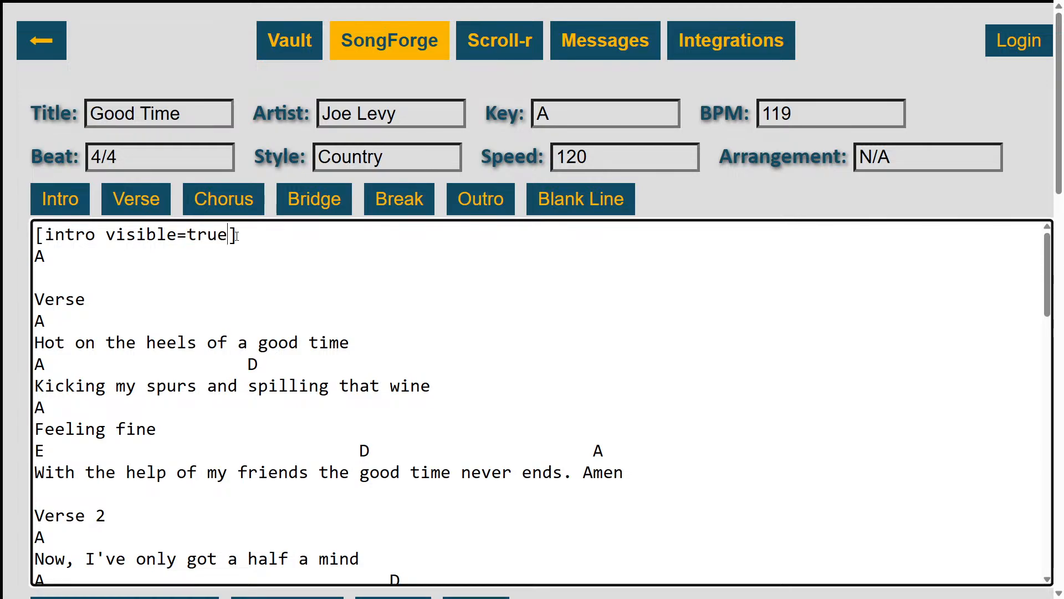
key("BackSpace")
key("BackSpace")
key("BackSpace")
key("BackSpace")
type("false")
Replace the first Verse heading with the verse section tag and set the tag to visible=true
key("Down")
key("Down")
key("Down")
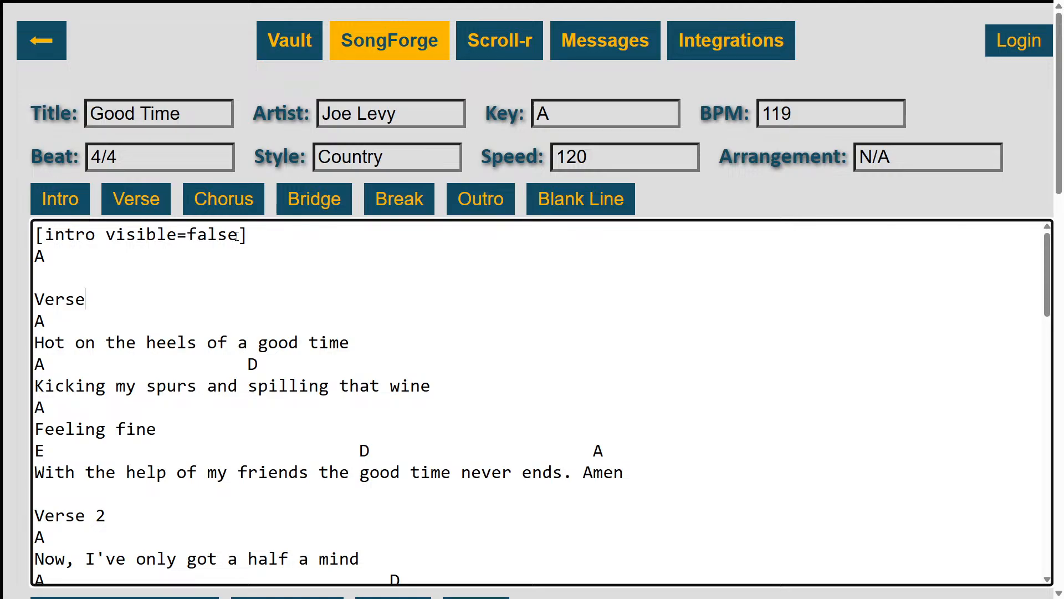
key("Up")
key("Down")
key("shift+Down")
key("shift+Left")
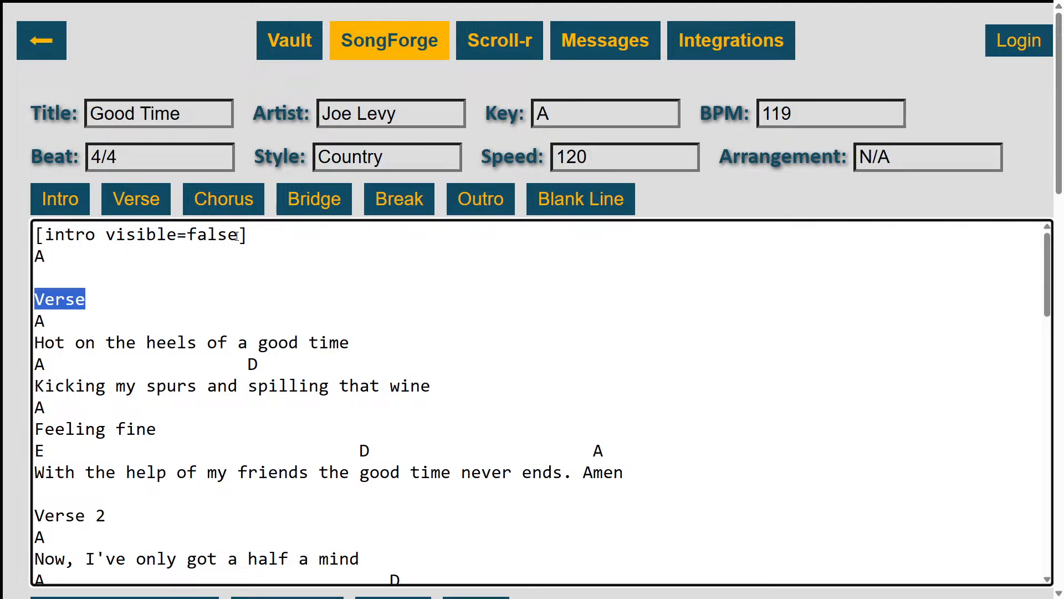
left_click(138, 199)
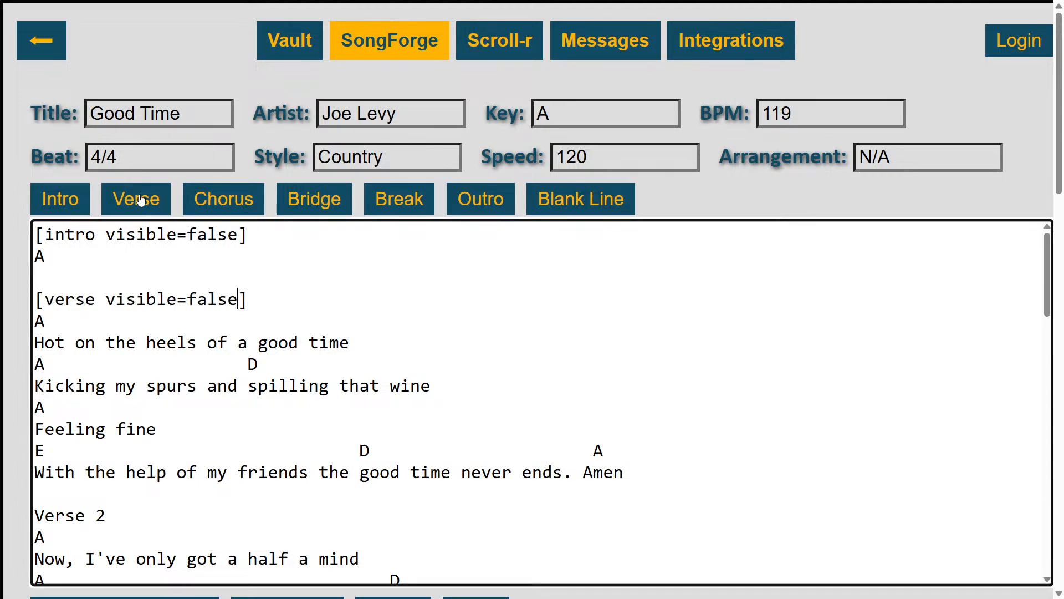
key("ctrl+shift+Left")
type("true")
key("ctrl+shift+Left")
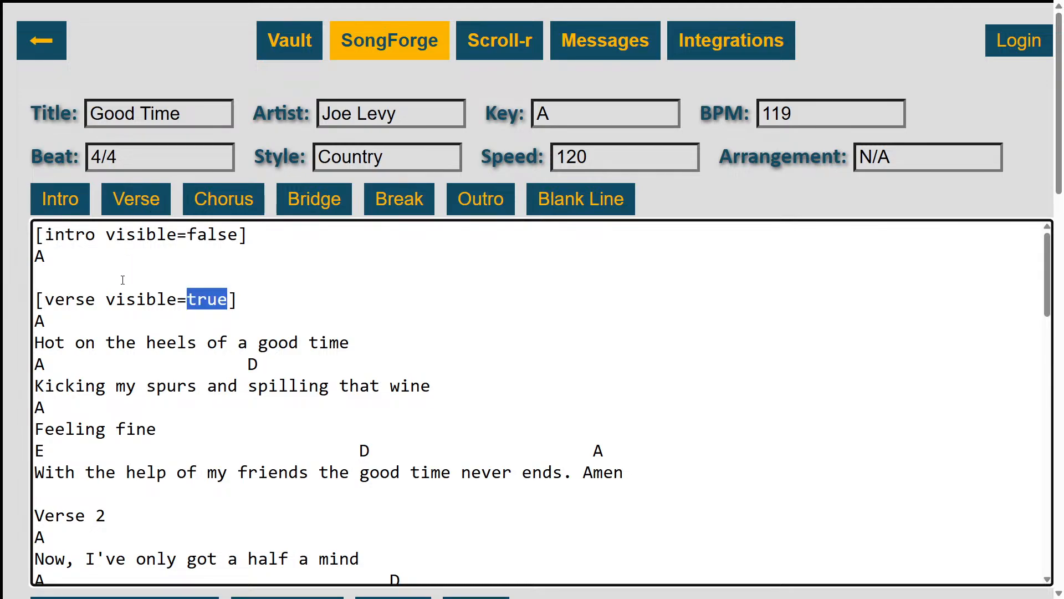
Replace the Verse 2 heading with the verse section tag and set the tag to visible=true
left_click(133, 517)
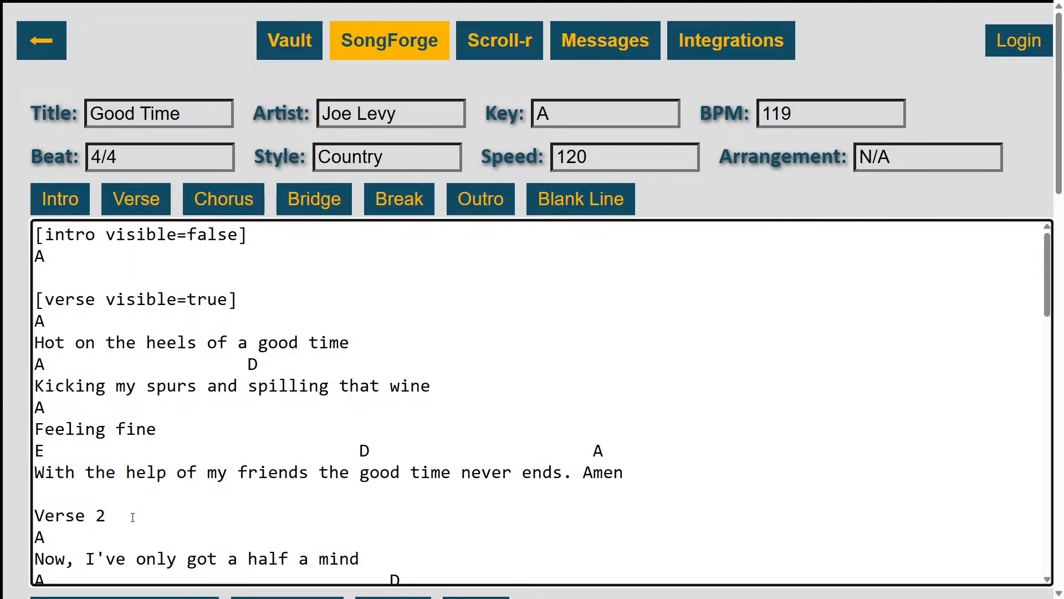
key("ctrl+shift+Left")
key("ctrl+shift+Left")
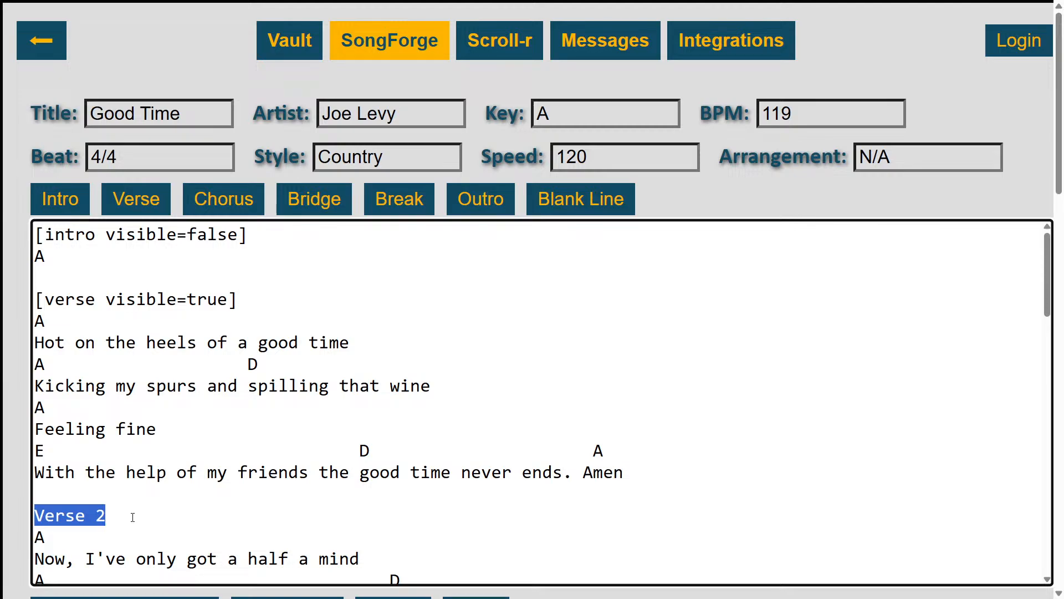
left_click(123, 207)
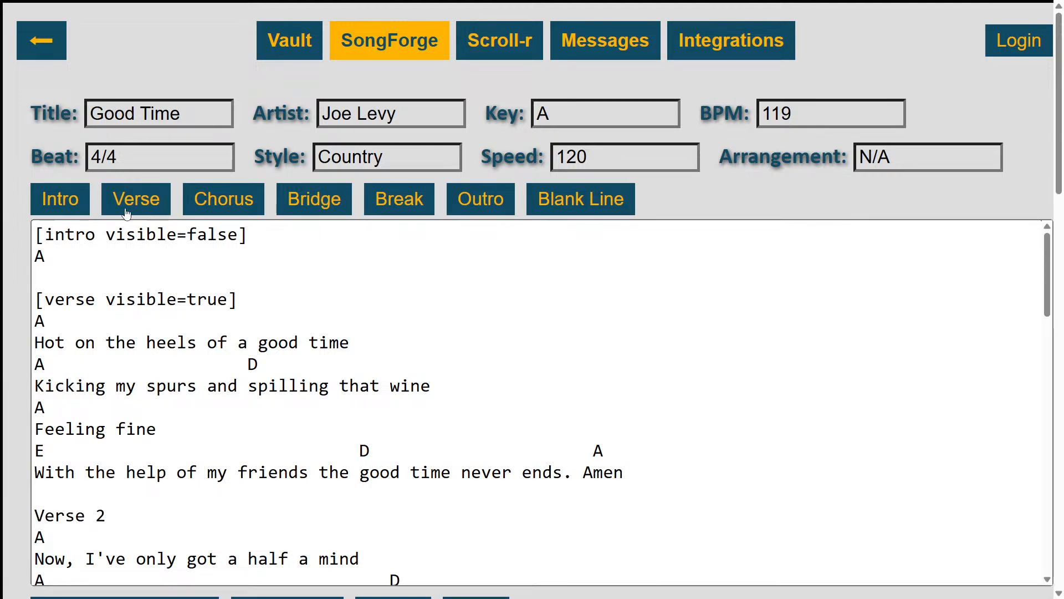
scroll(249, 351, "down", 3)
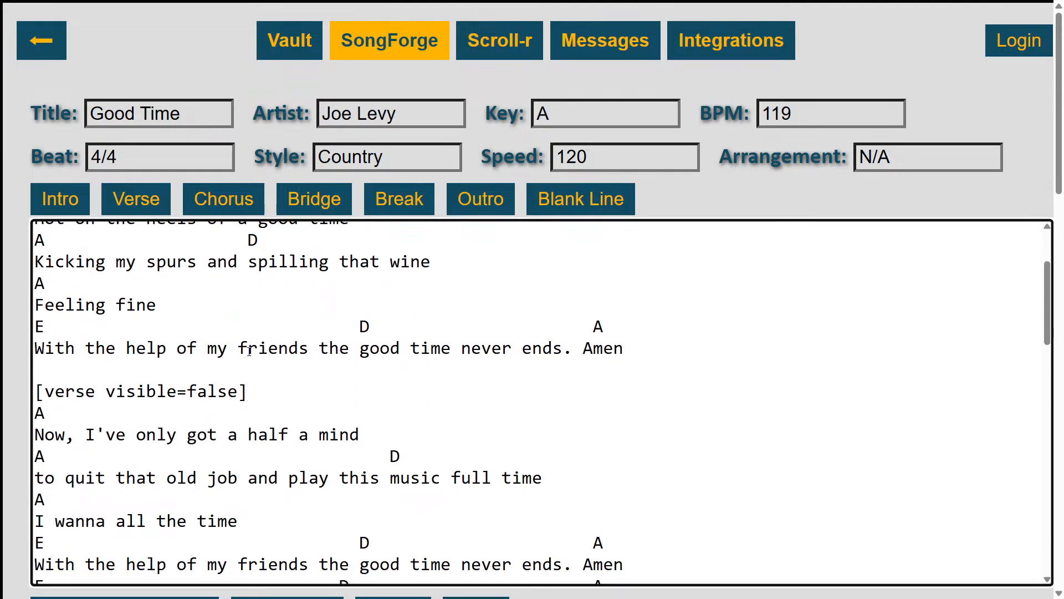
scroll(249, 350, "down", 1)
left_click(239, 358)
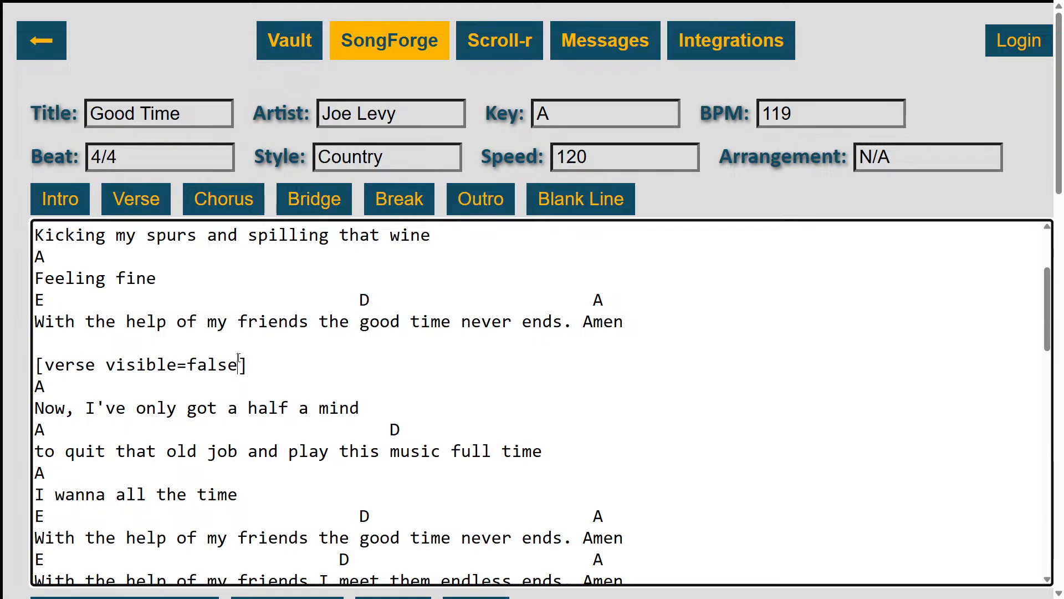
double_click(239, 358)
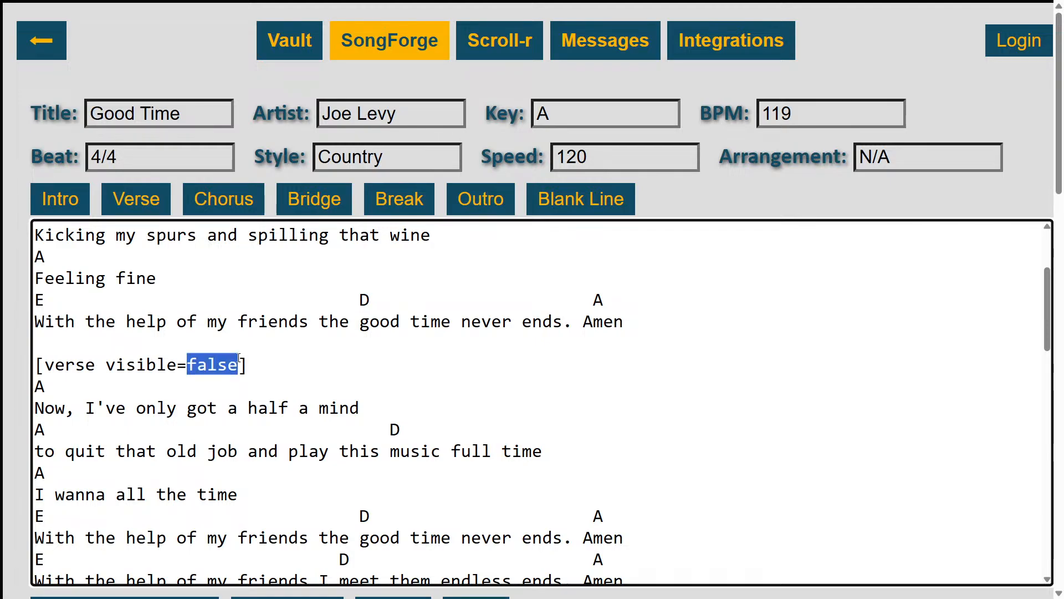
type("true")
Replace the Break heading after the second verse with the break section tag, keeping visible=false
key("Down")
key("Down")
key("Down")
key("Down")
key("Down")
key("Down")
key("Down")
key("Down")
key("Down")
key("Down")
key("Down")
key("Down")
key("Down")
key("Down")
key("Down")
key("Down")
key("Down")
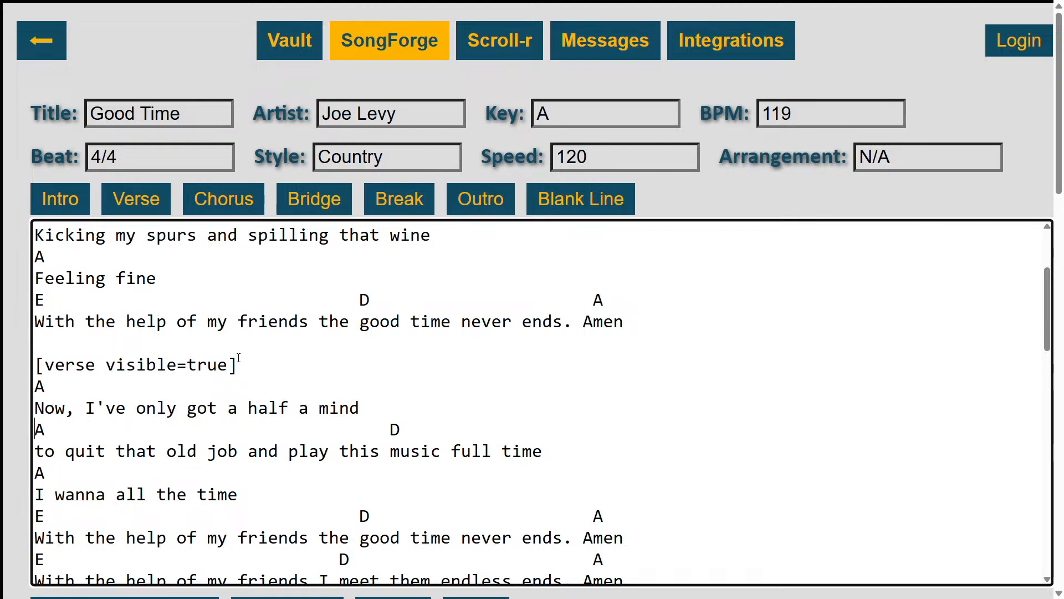
key("Up")
key("Up")
key("Up")
key("Up")
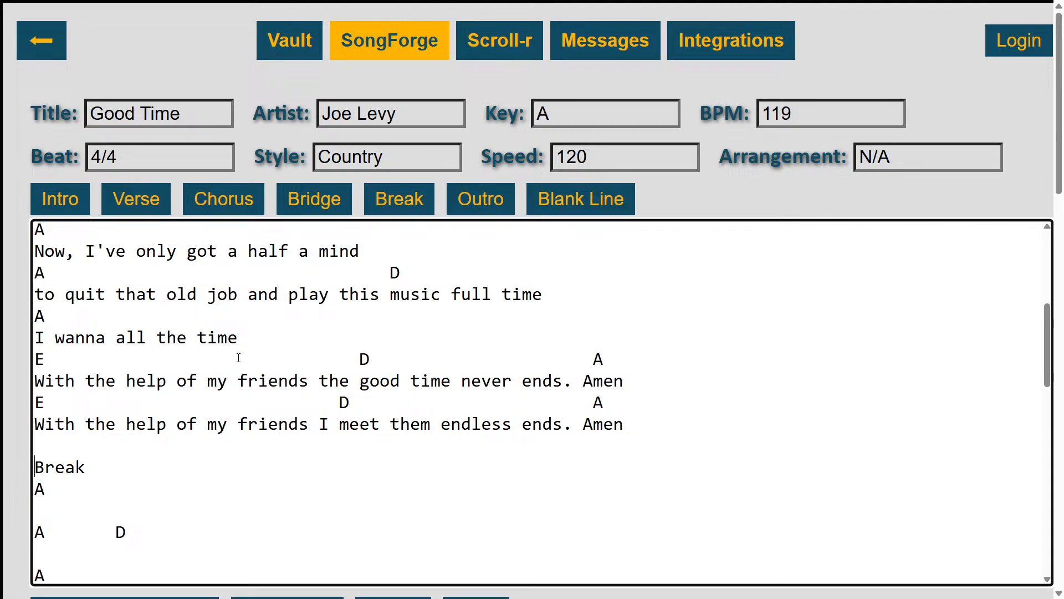
key("shift+End")
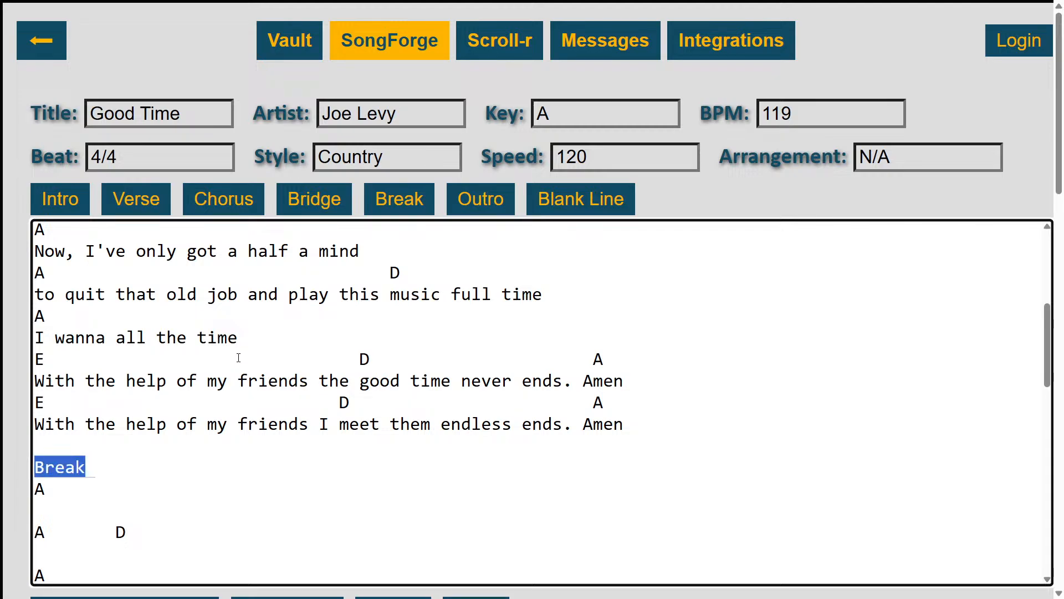
left_click(412, 202)
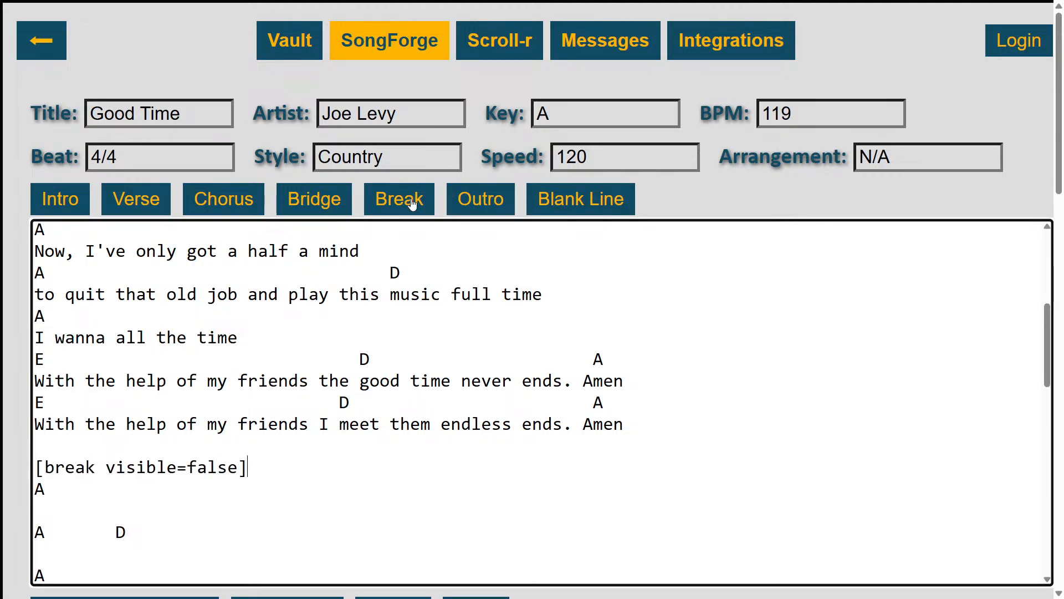
Set the break tag after the second verse to visible=true
key("Left")
key("ctrl+shift+Left")
type("true")
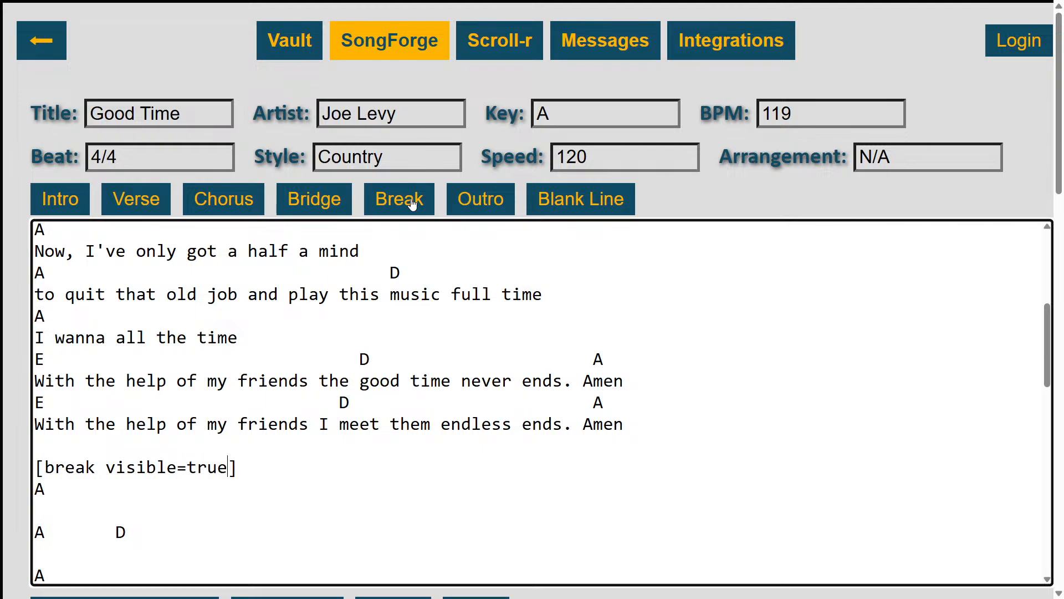
Replace the Verse 3 heading with the verse section tag and set the tag to visible=true
key("Up")
key("Down")
key("Down")
key("Down")
key("Down")
key("Down")
key("Down")
key("Down")
key("Down")
key("Down")
key("Down")
key("Down")
key("Down")
key("Down")
key("Down")
key("Down")
key("Up")
key("Up")
key("Up")
key("Up")
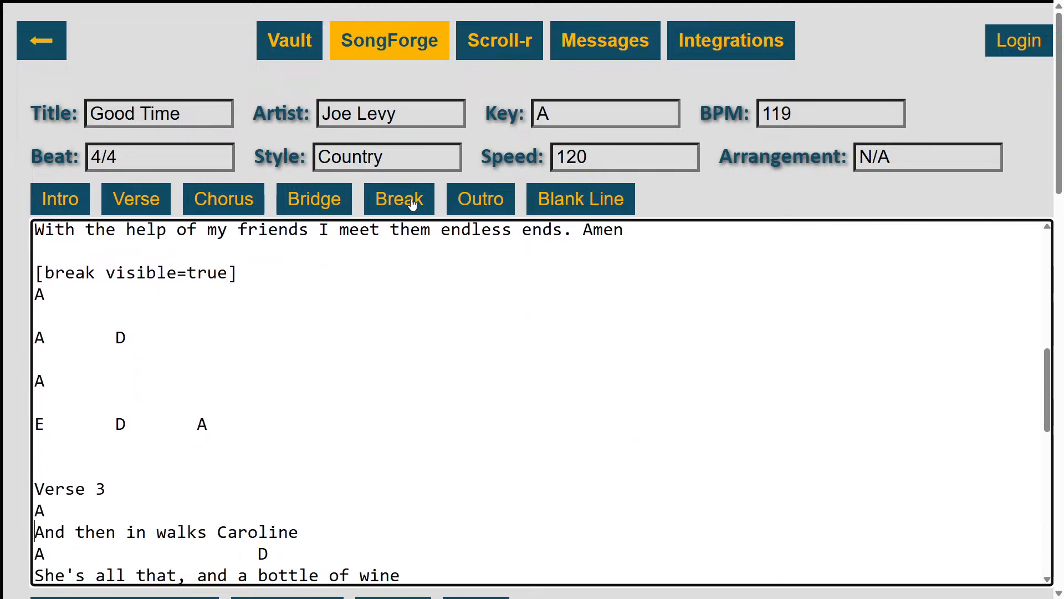
key("shift+End")
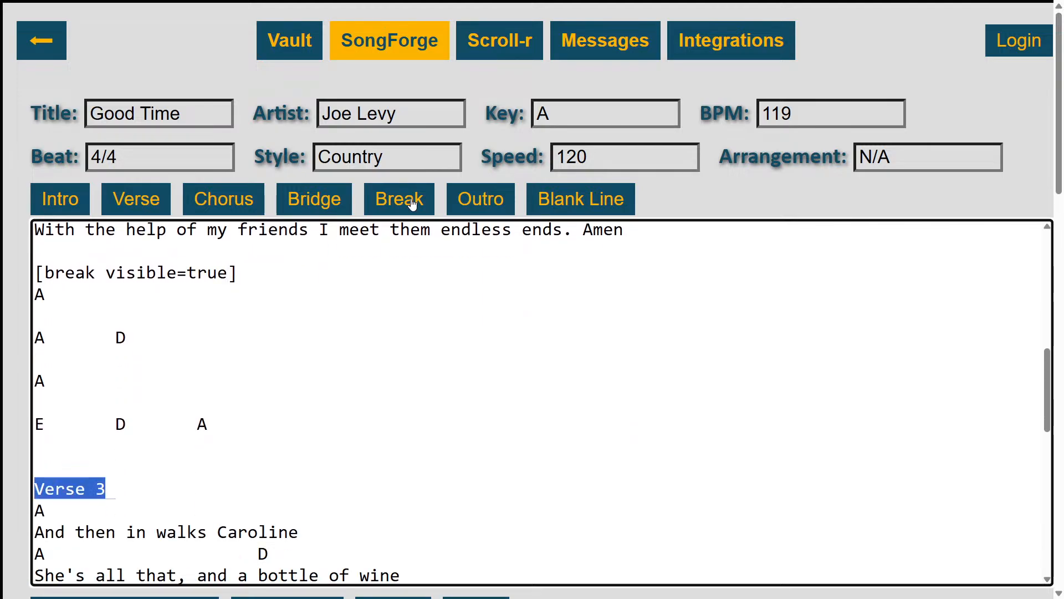
left_click(161, 200)
key("Left")
key("ctrl+shift+Left")
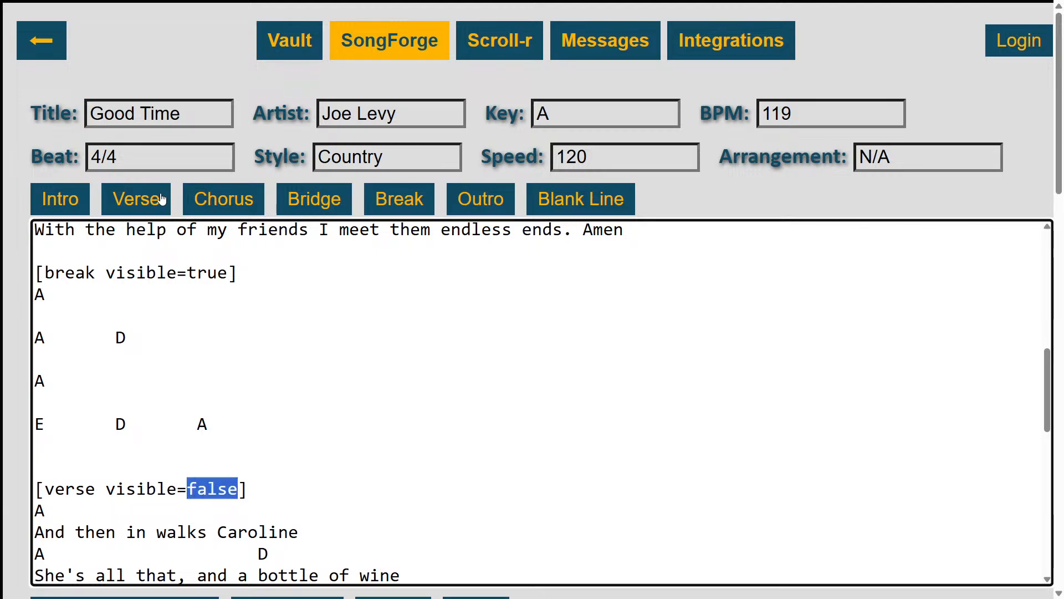
type("true")
Replace the Verse 4 heading with the verse section tag and set the tag to visible=true
key("Down")
key("Down")
key("Down")
key("Down")
key("Down")
key("Down")
key("Down")
key("Down")
key("Down")
key("Down")
key("Down")
key("Down")
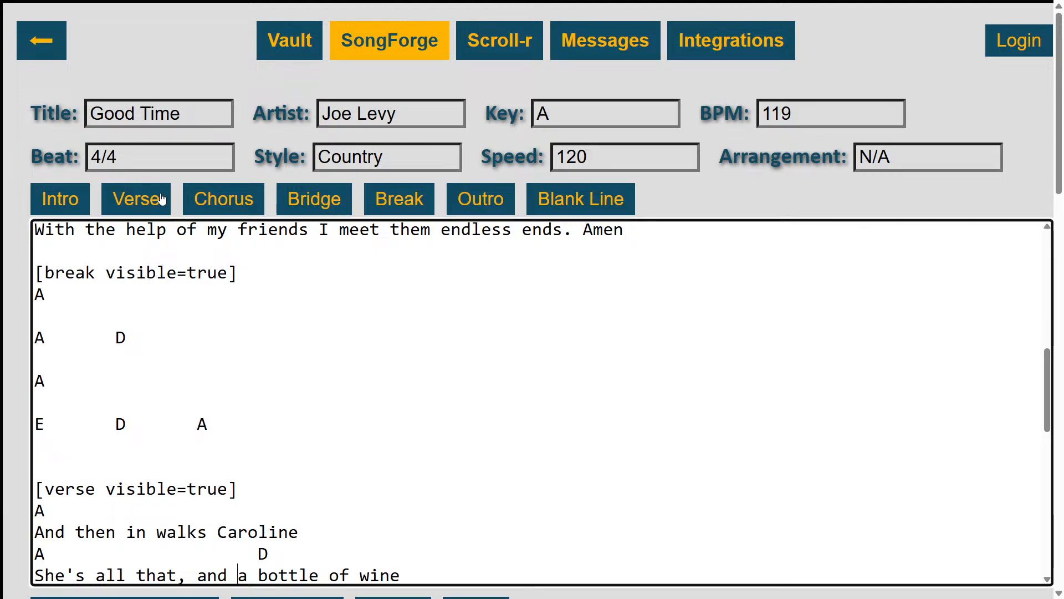
key("Up")
key("Up")
key("shift+Left")
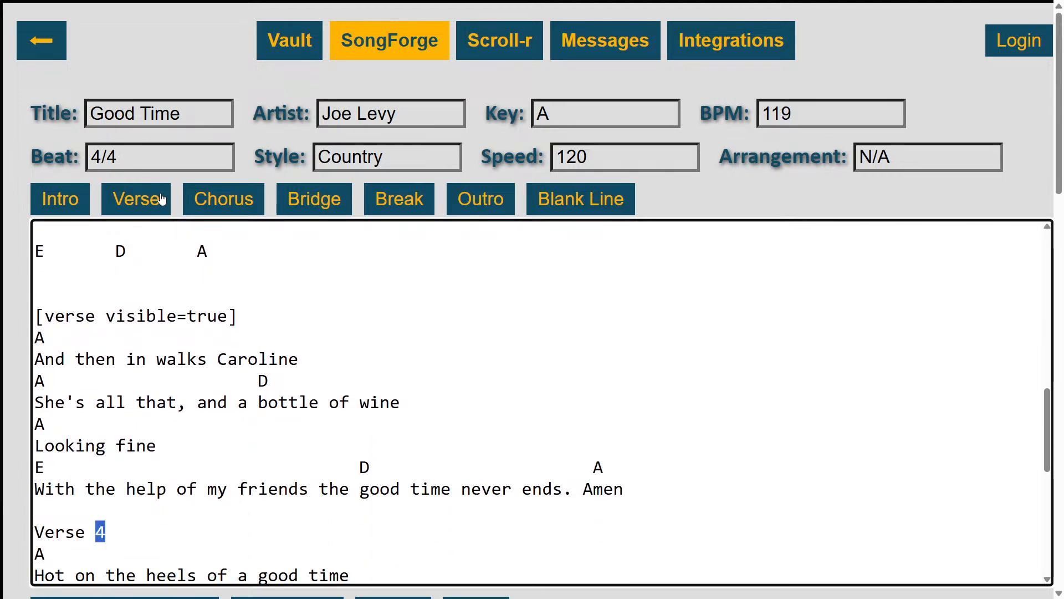
key("ctrl+shift+Left")
left_click(149, 202)
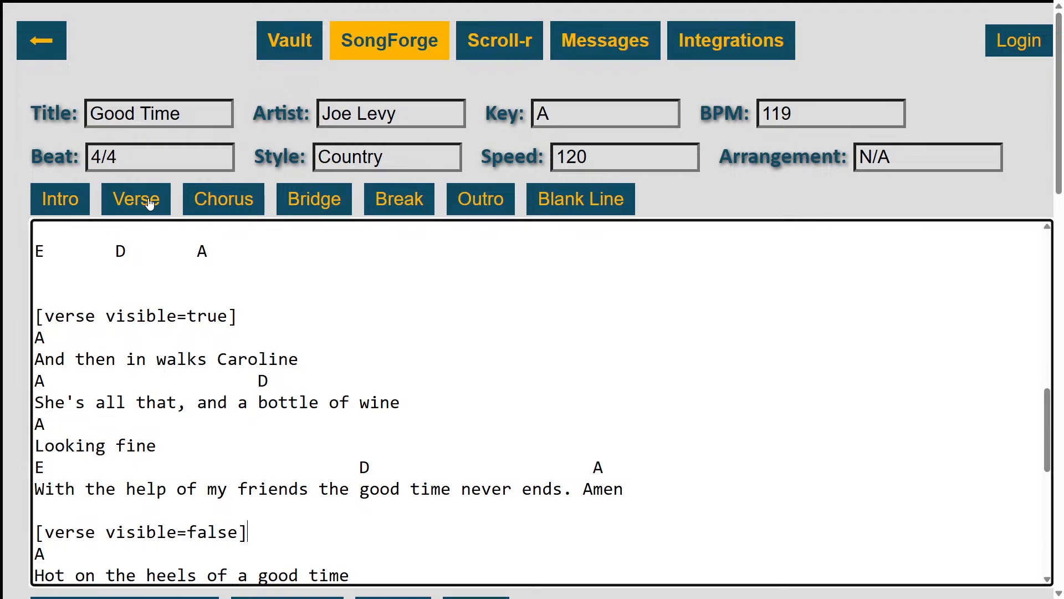
key("ctrl+shift+Left")
type("true")
Replace the final Break heading after the fourth verse with the break section tag and set the tag to visible=true
key("Up")
key("Down")
key("Down")
key("Down")
key("Down")
key("Down")
key("Down")
key("Down")
key("Down")
key("Down")
key("Down")
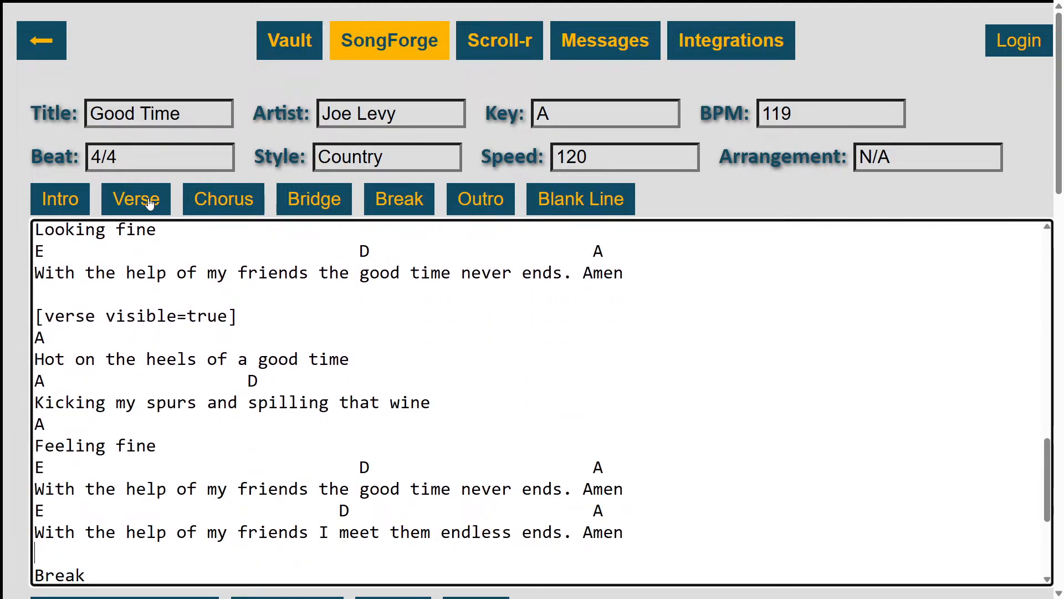
key("Down")
key("Down")
key("Down")
key("Down")
key("Down")
key("Down")
key("Down")
key("Down")
key("Down")
key("Down")
key("Down")
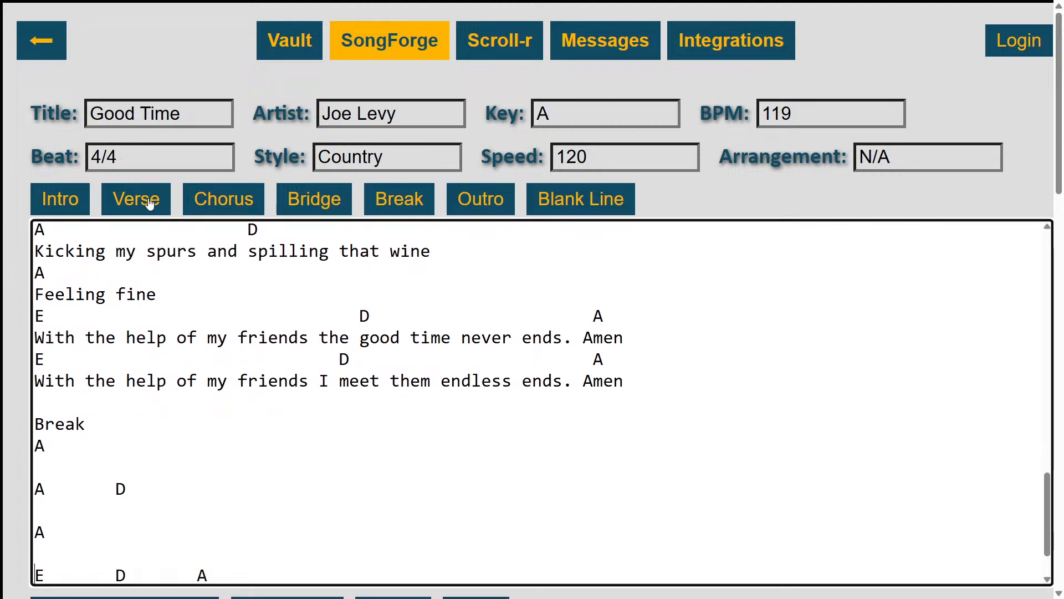
key("Up")
key("Up")
key("Up")
key("Up")
key("Up")
key("Up")
key("Up")
key("Up")
key("Up")
key("Down")
key("shift+End")
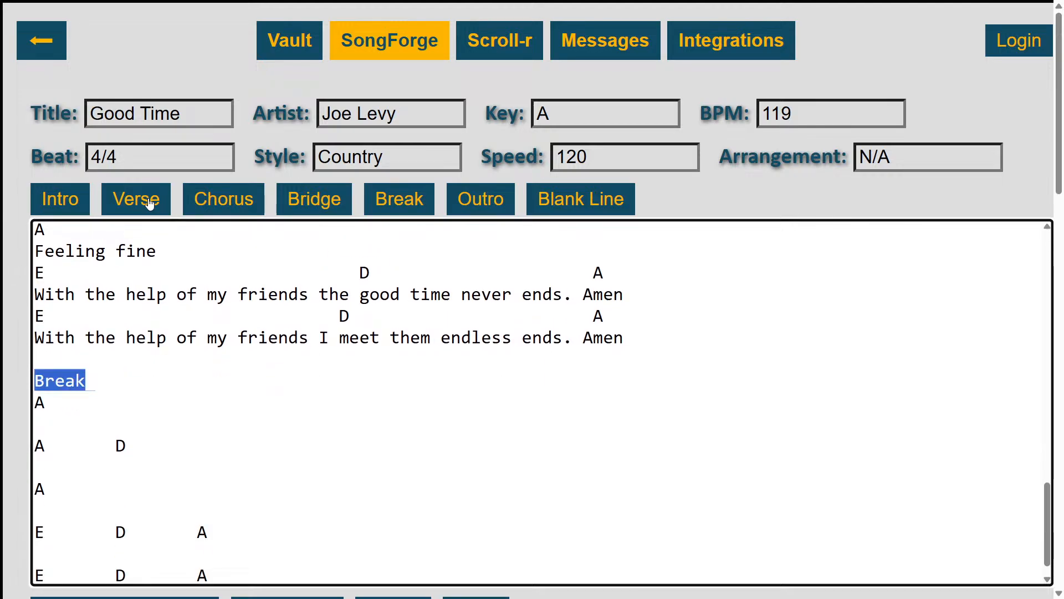
left_click(382, 198)
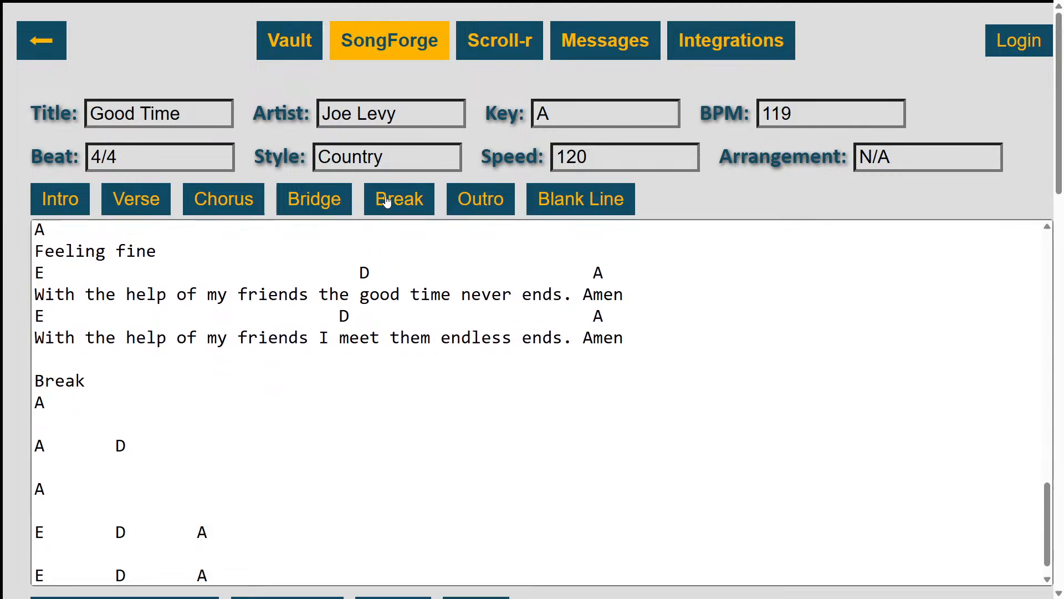
scroll(241, 386, "down", 1)
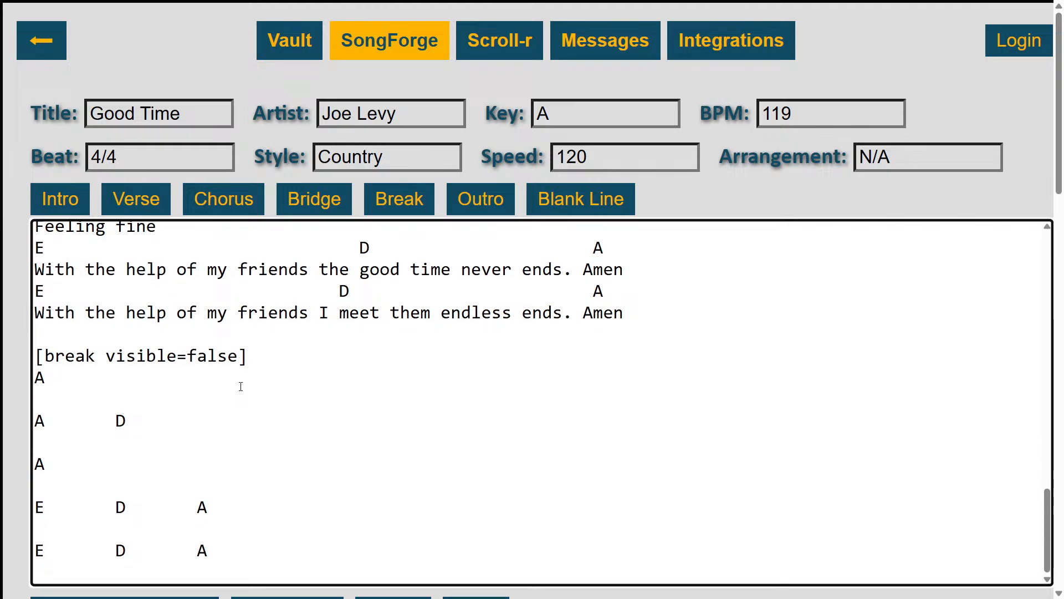
left_click(242, 363)
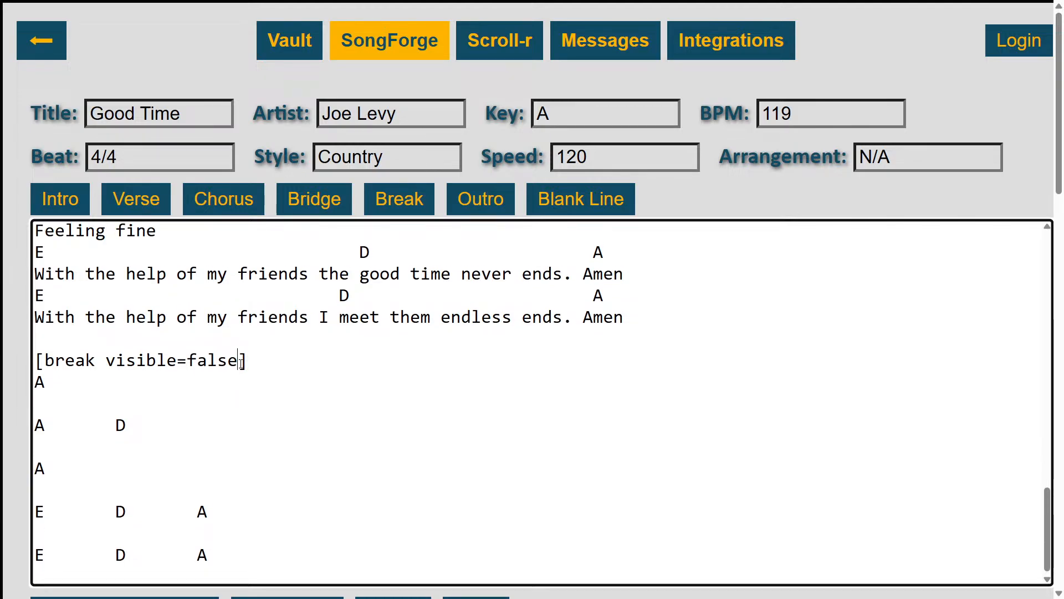
double_click(241, 363)
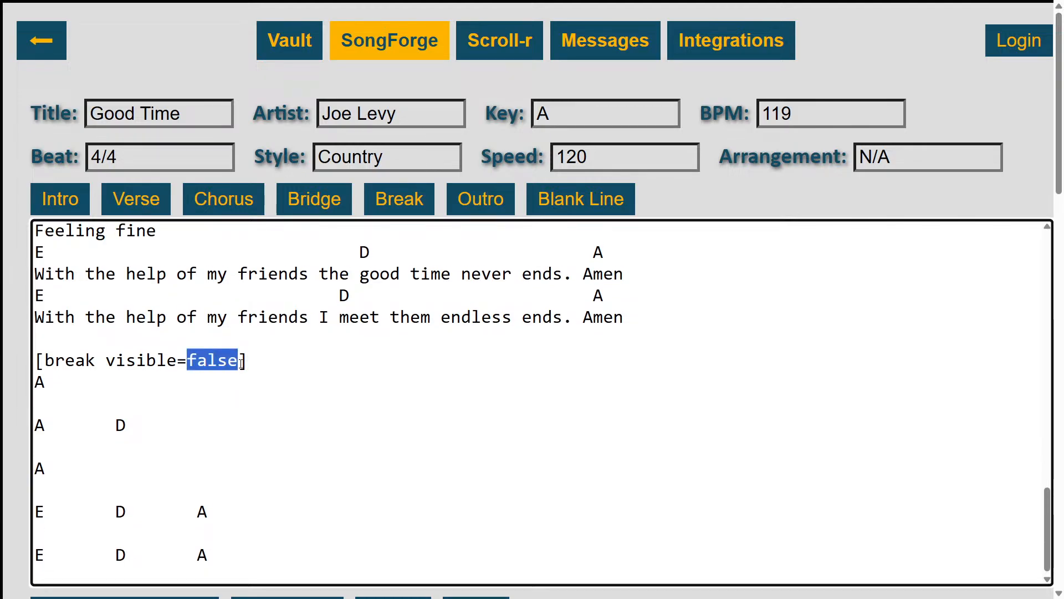
type("true")
Review the order of the section tags through the whole song, from the intro to the final break
scroll(241, 363, "up", 3)
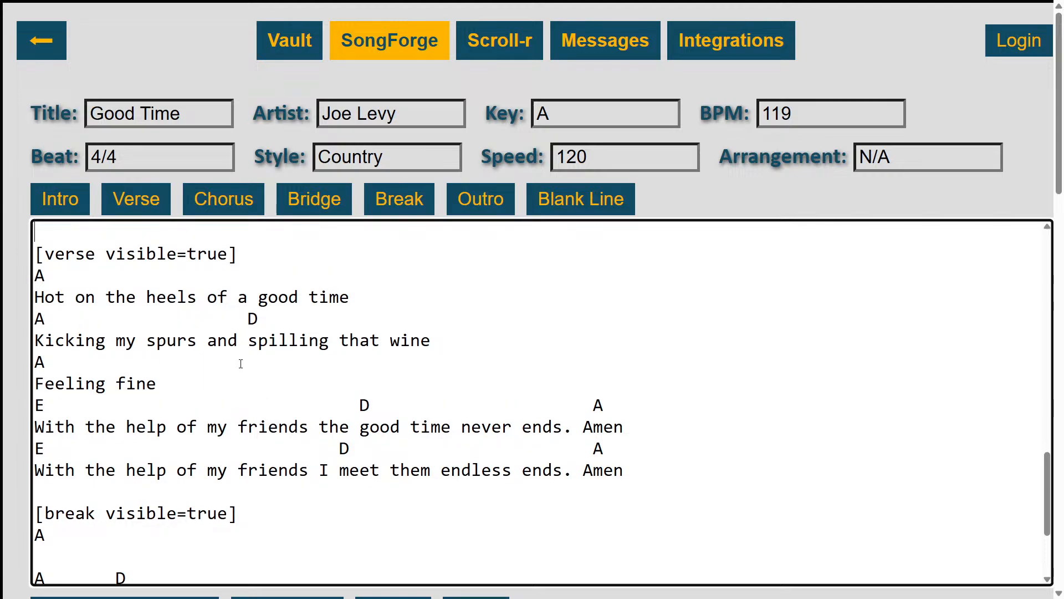
scroll(242, 363, "up", 7)
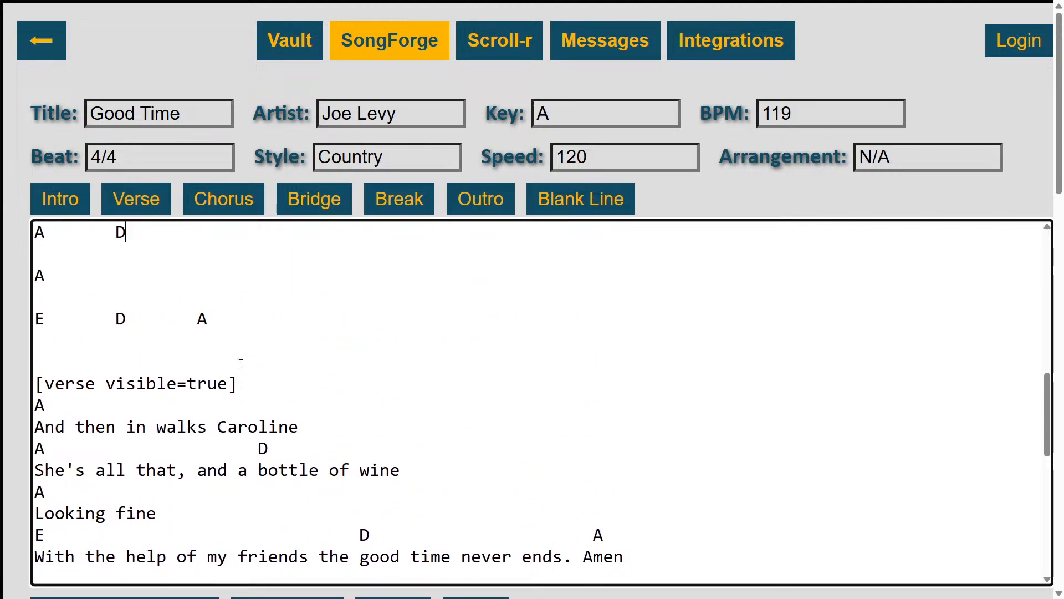
scroll(241, 363, "up", 8)
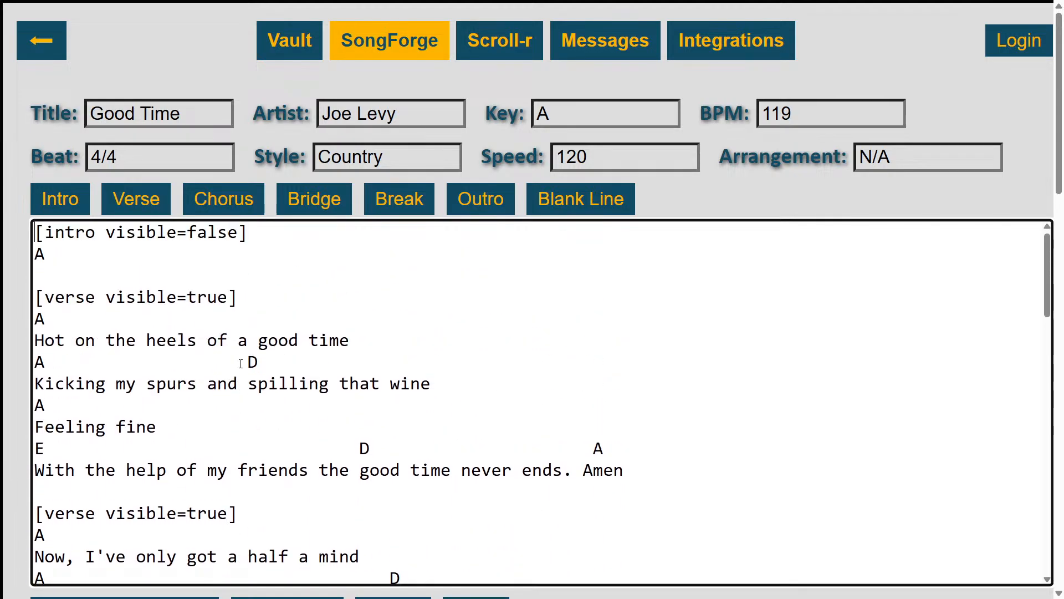
key("Down")
key("Down")
key("Down")
key("Down")
key("Down")
key("Down")
key("Down")
key("Down")
key("Down")
key("Down")
key("Down")
key("Down")
key("Down")
key("Down")
key("Down")
key("Down")
key("Down")
key("Down")
key("Down")
key("Down")
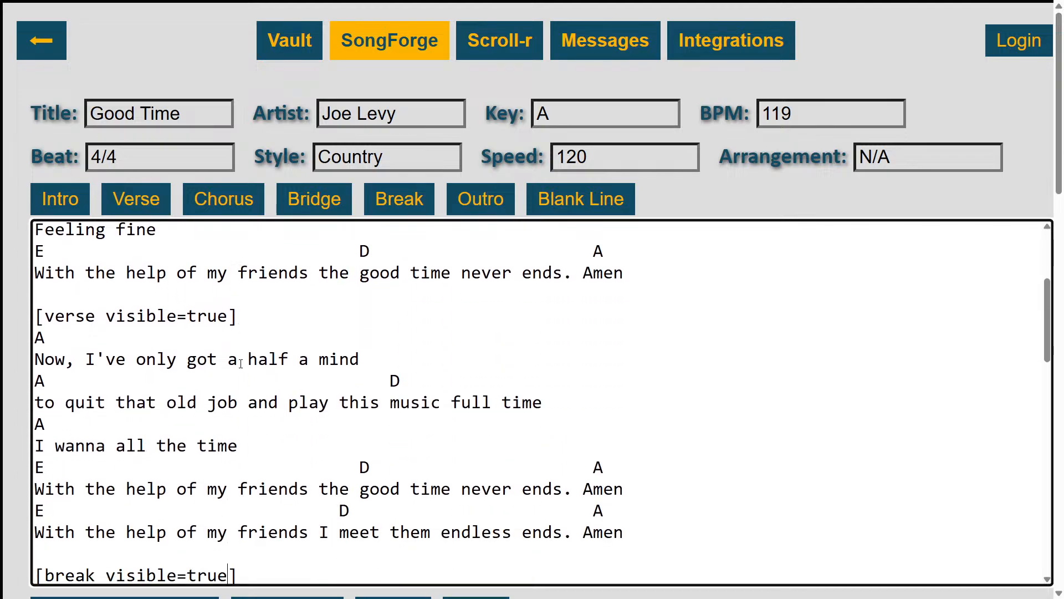
key("Down")
key("Down")
key("Down")
key("Down")
key("Down")
key("Down")
key("Down")
key("Down")
key("Down")
key("Down")
key("Down")
key("Down")
key("Down")
key("Down")
key("Down")
key("Down")
key("Down")
key("Down")
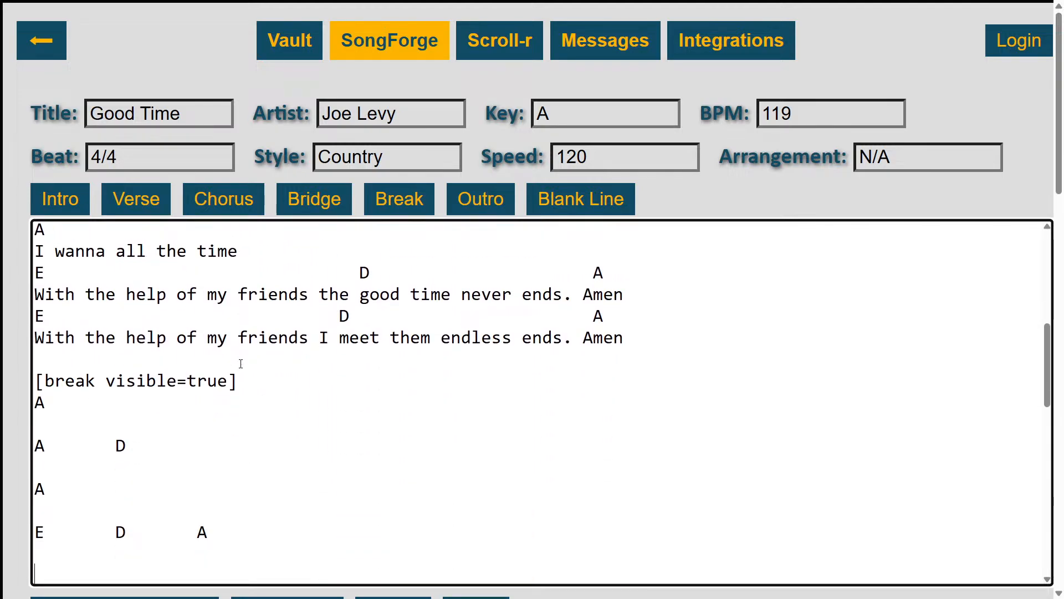
key("Down")
key("Down")
key("Down")
key("Down")
key("Down")
key("Down")
key("Down")
key("Down")
key("Down")
key("Down")
key("Down")
key("Down")
key("Down")
key("Down")
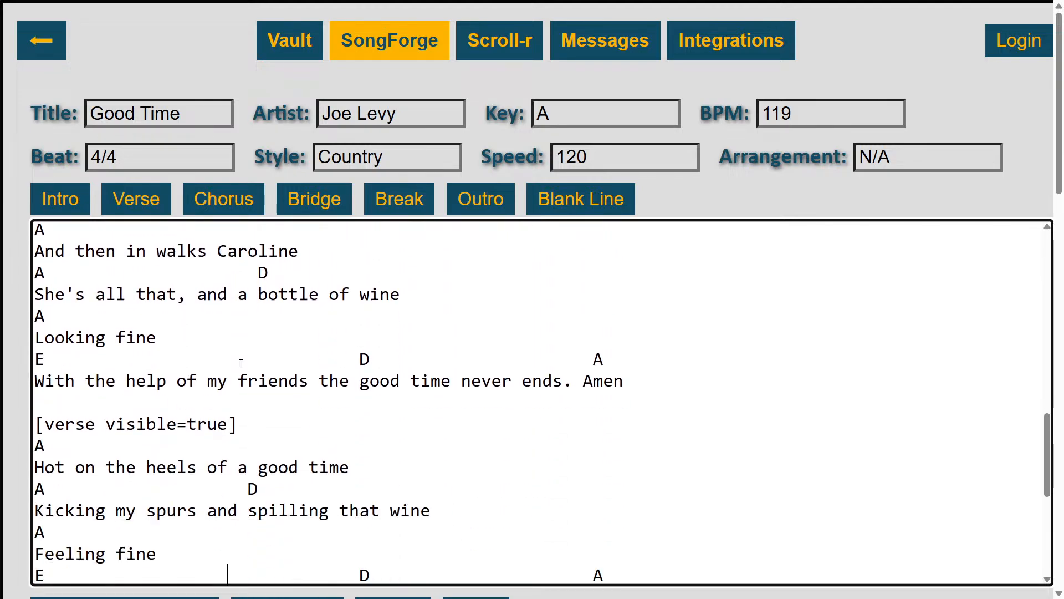
key("Down")
key("Down")
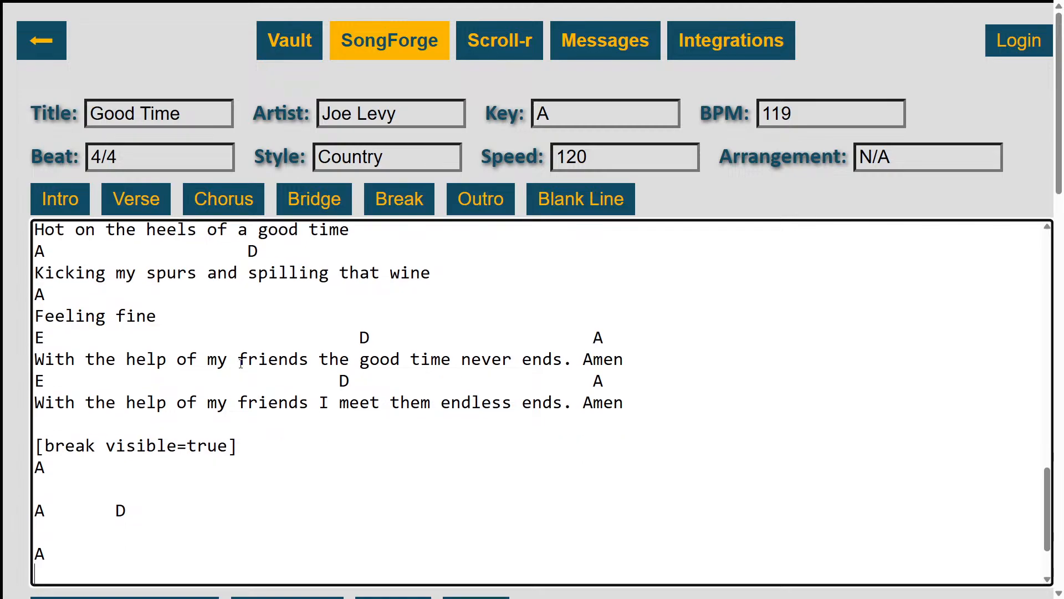
Set the song's arrangement to "In V V Bk V V Bk"
left_click(893, 165)
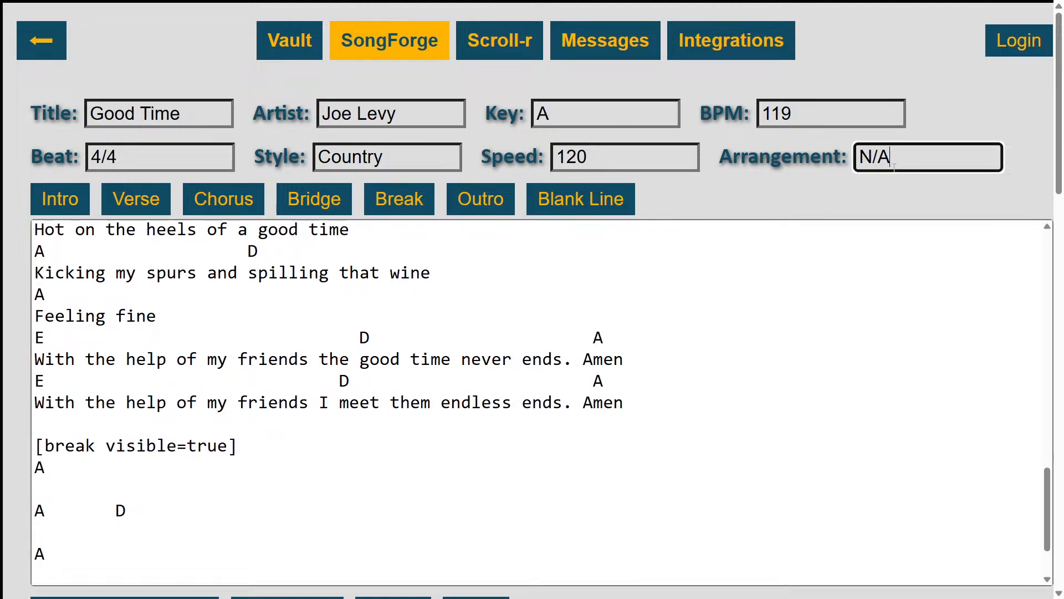
key("BackSpace")
key("BackSpace")
key("BackSpace")
type("In V ")
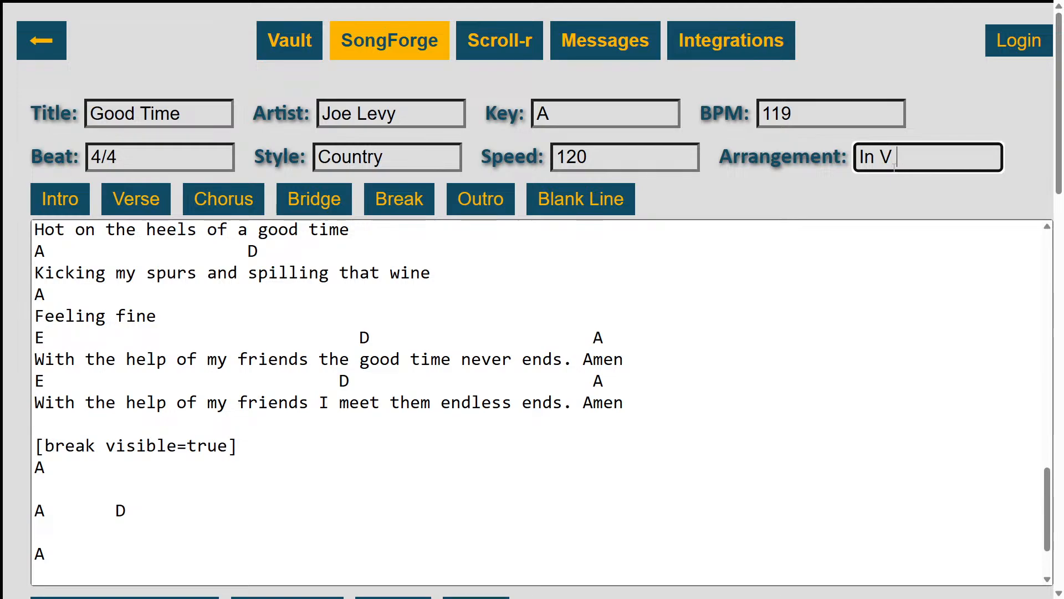
type("V Bk V V ")
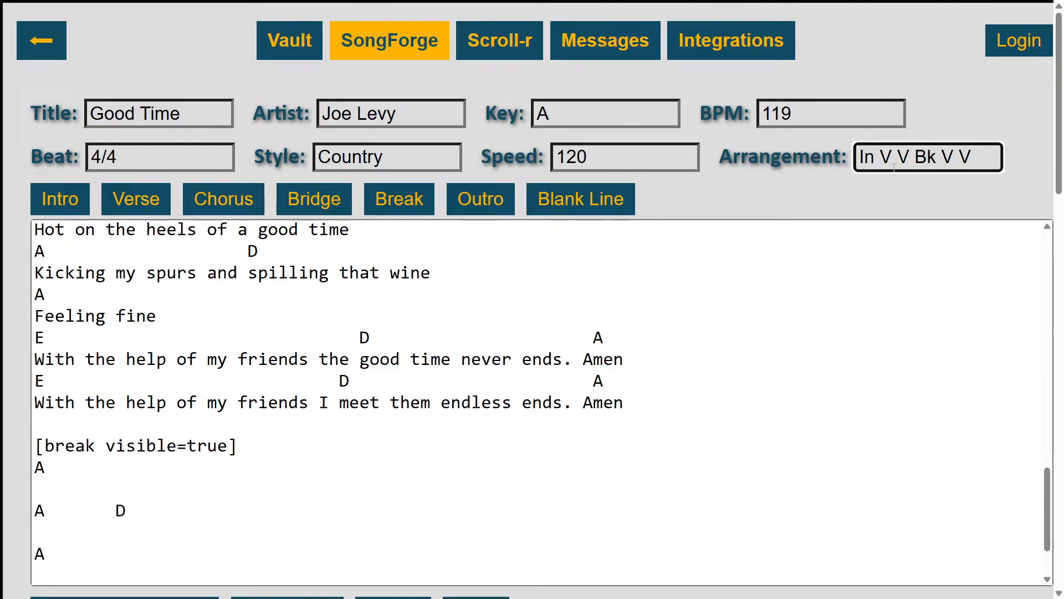
type("Bk")
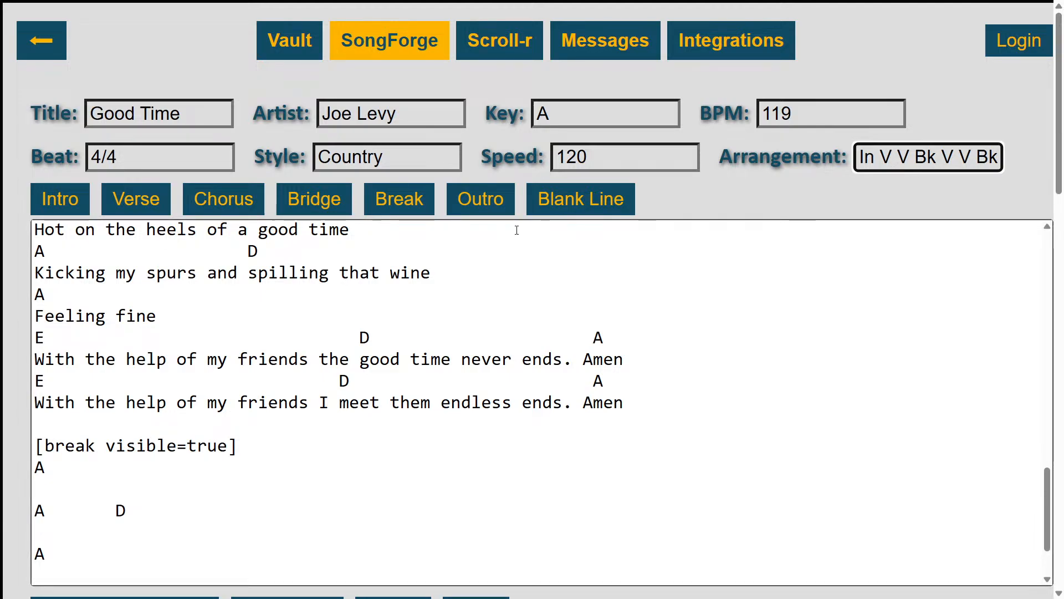
Add a new line above the intro tag and insert four <br/> blank-line tags on it
scroll(562, 268, "up", 15)
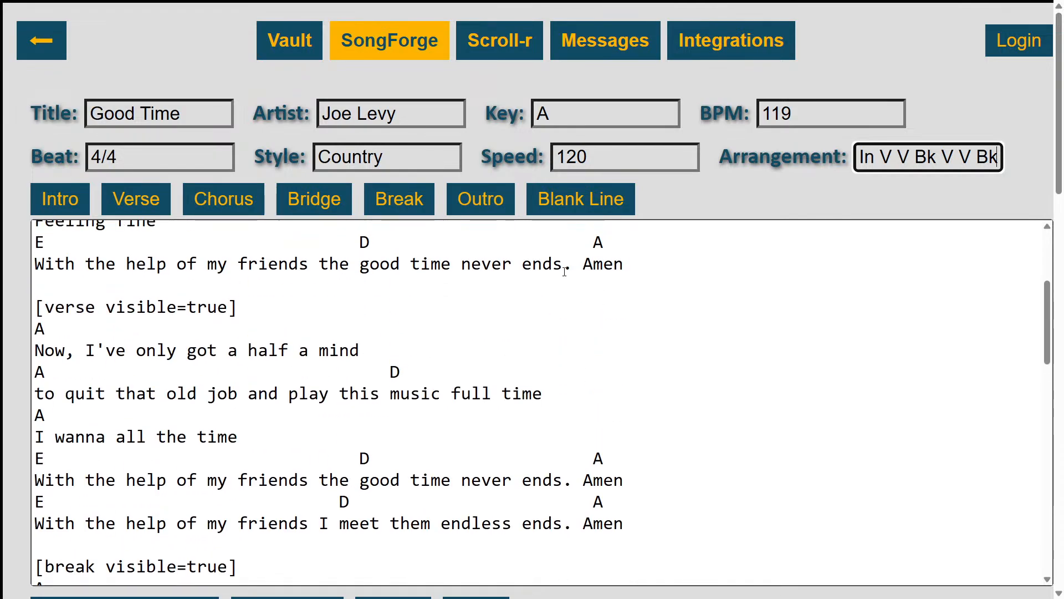
left_click(388, 232)
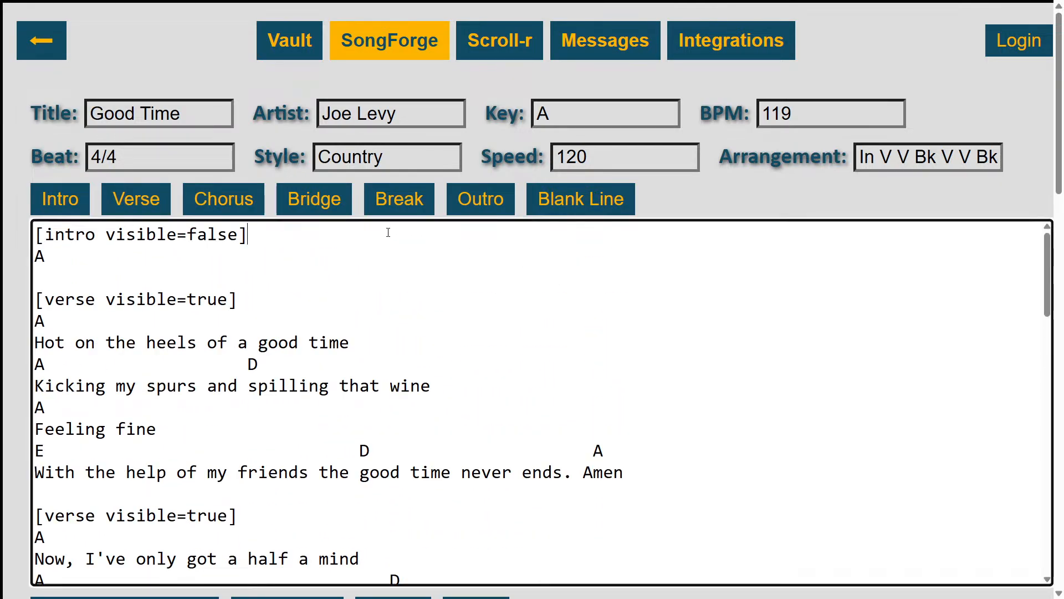
key("Home")
key("Return")
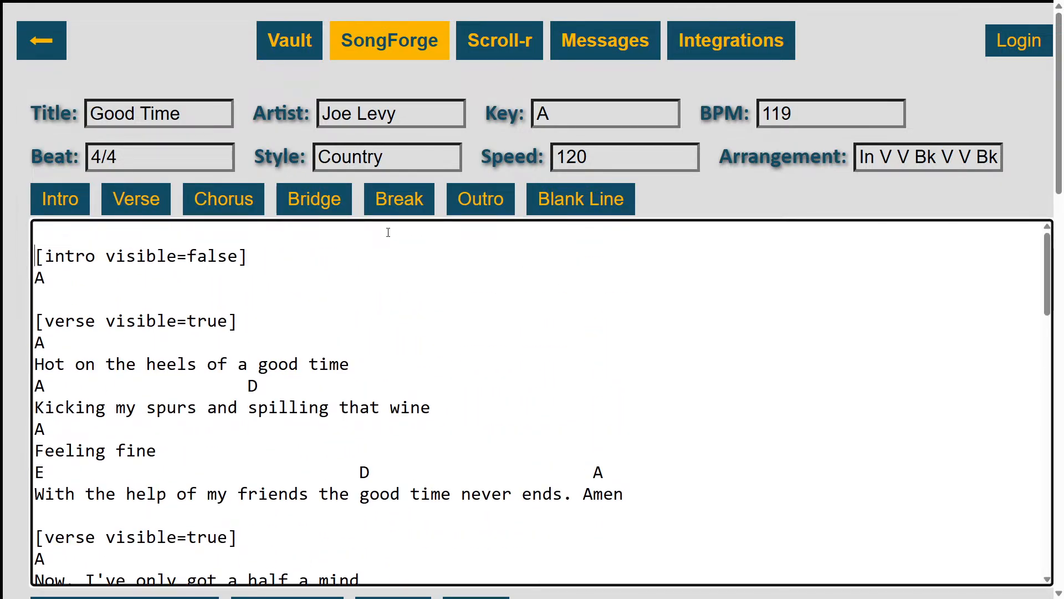
key("Up")
left_click(578, 205)
left_click(578, 205)
left_click(578, 205)
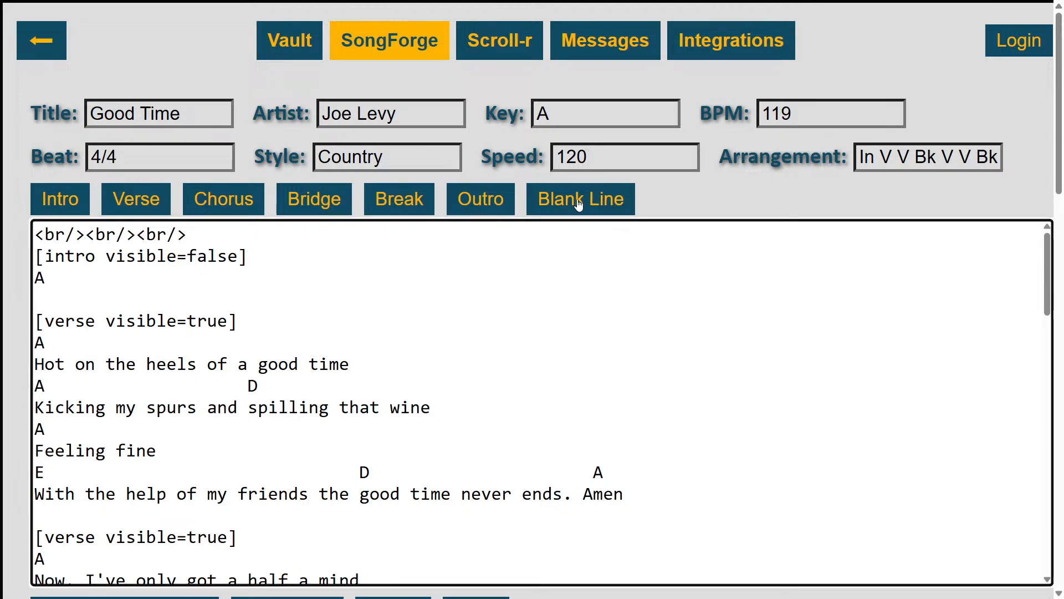
left_click(578, 205)
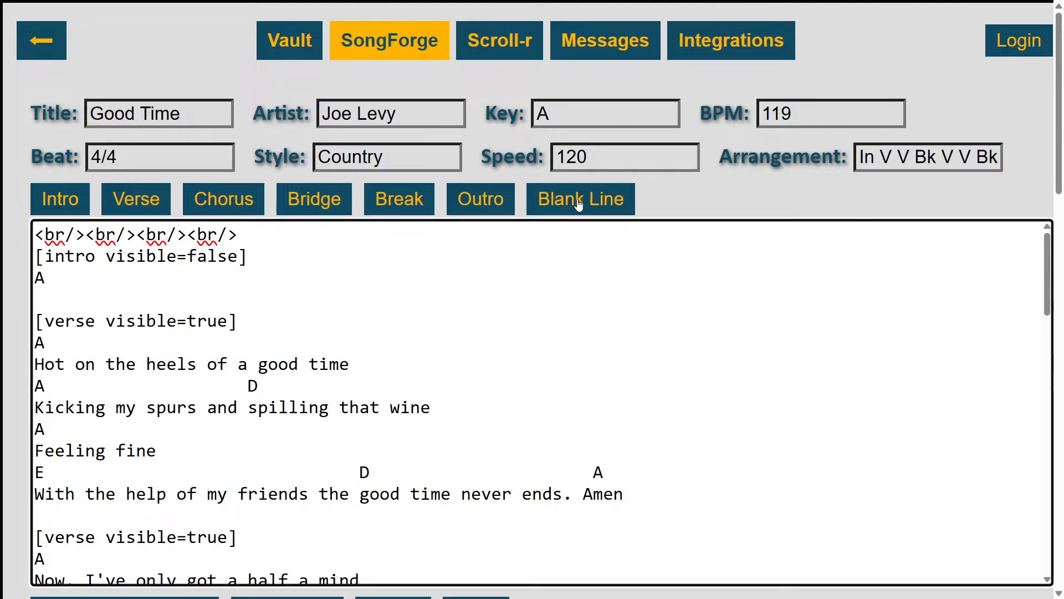
Insert a row of <br/> blank-line tags on the line below the song's last chord line
scroll(565, 266, "down", 10)
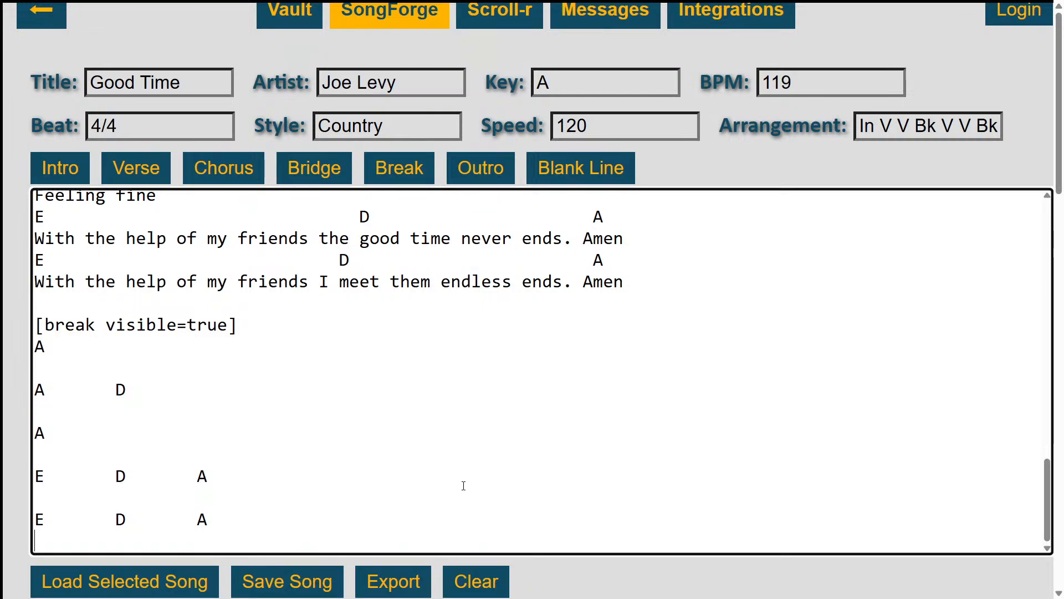
left_click(572, 180)
left_click(572, 180)
left_click(573, 180)
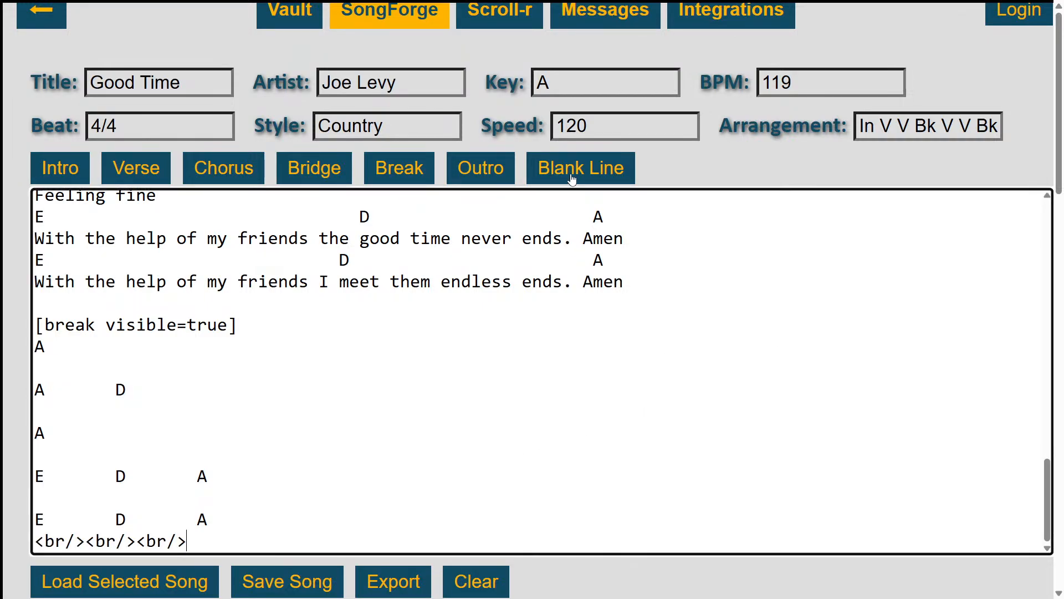
left_click(572, 180)
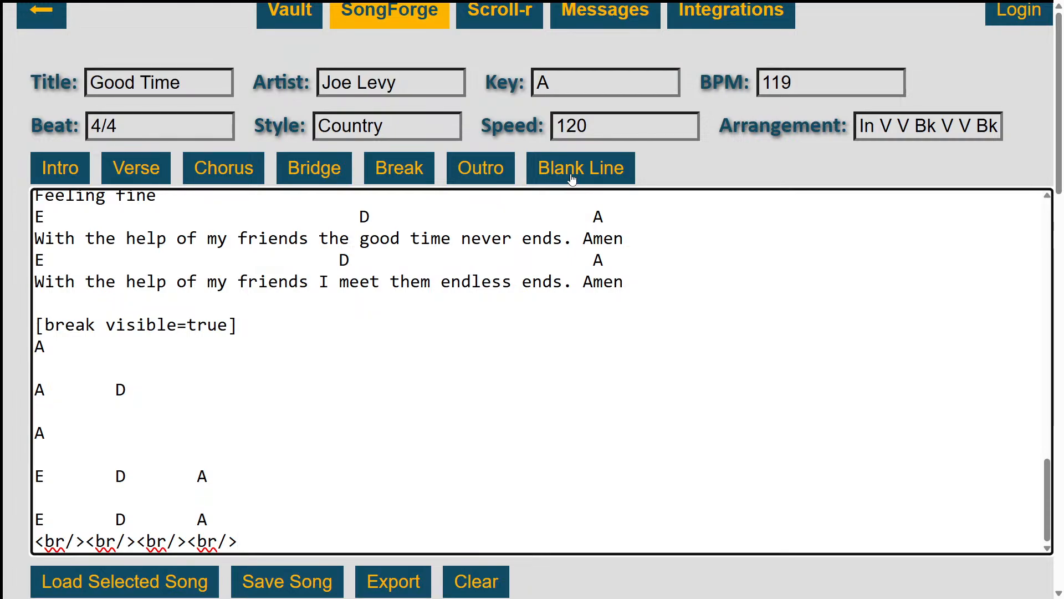
left_click(573, 180)
scroll(442, 387, "up", 2)
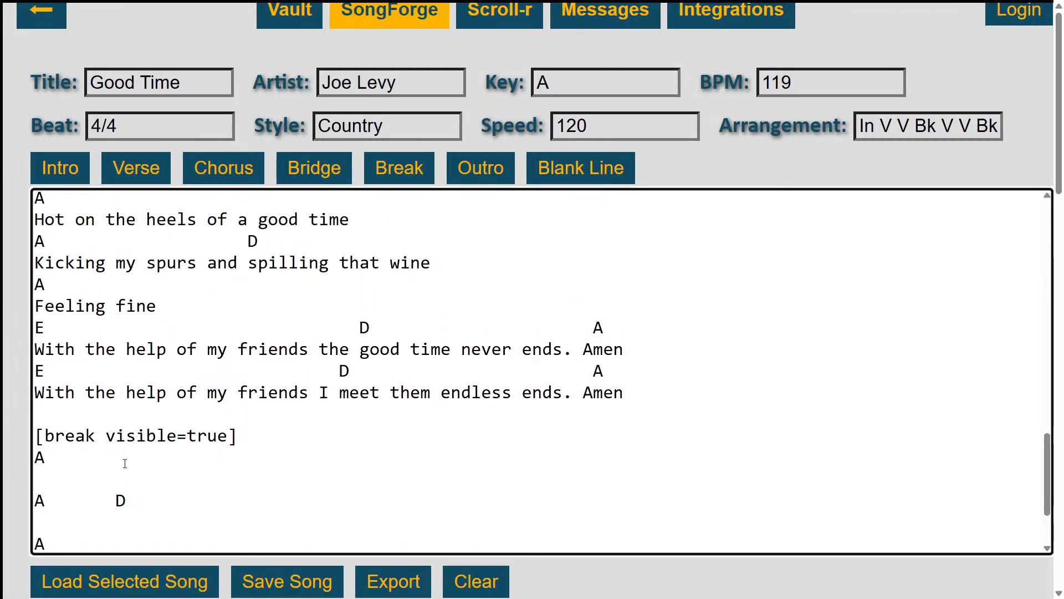
scroll(139, 484, "down", 1)
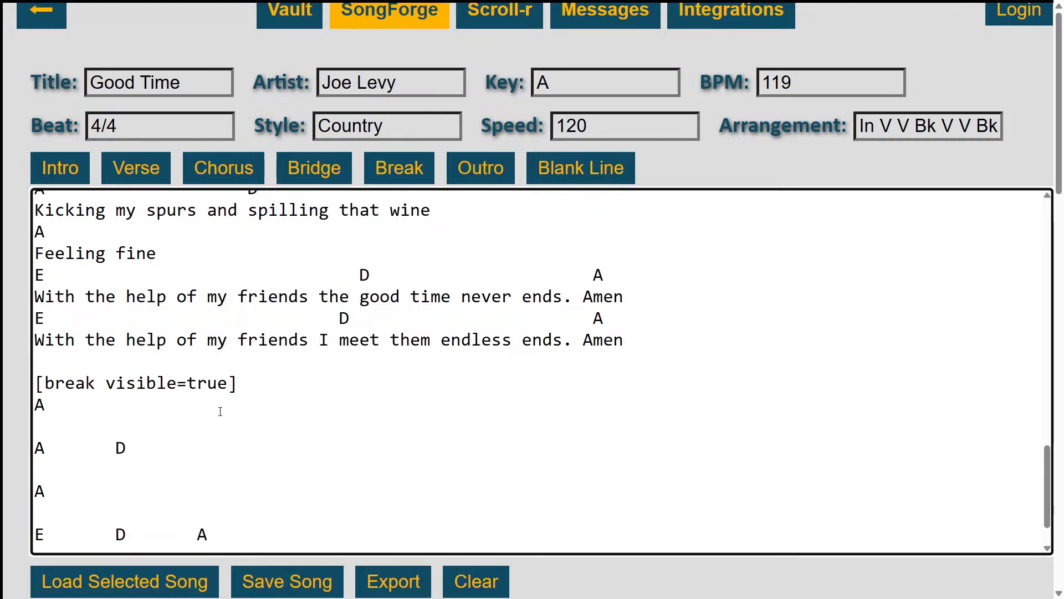
Check the blank-line tags at both ends of Good Time and save the song
scroll(229, 411, "down", 1)
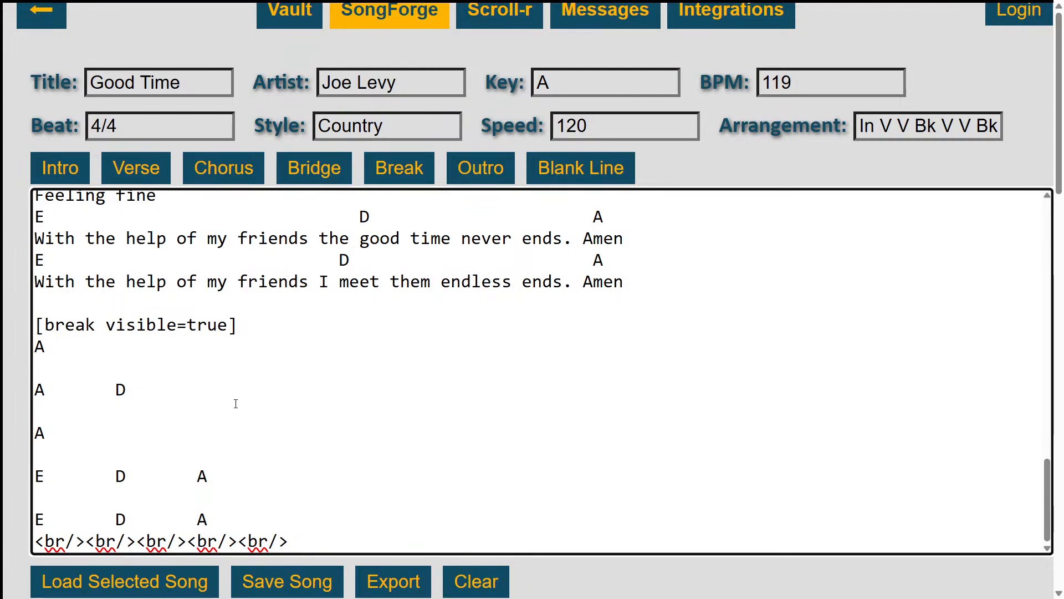
scroll(242, 398, "up", 3)
scroll(242, 398, "up", 1)
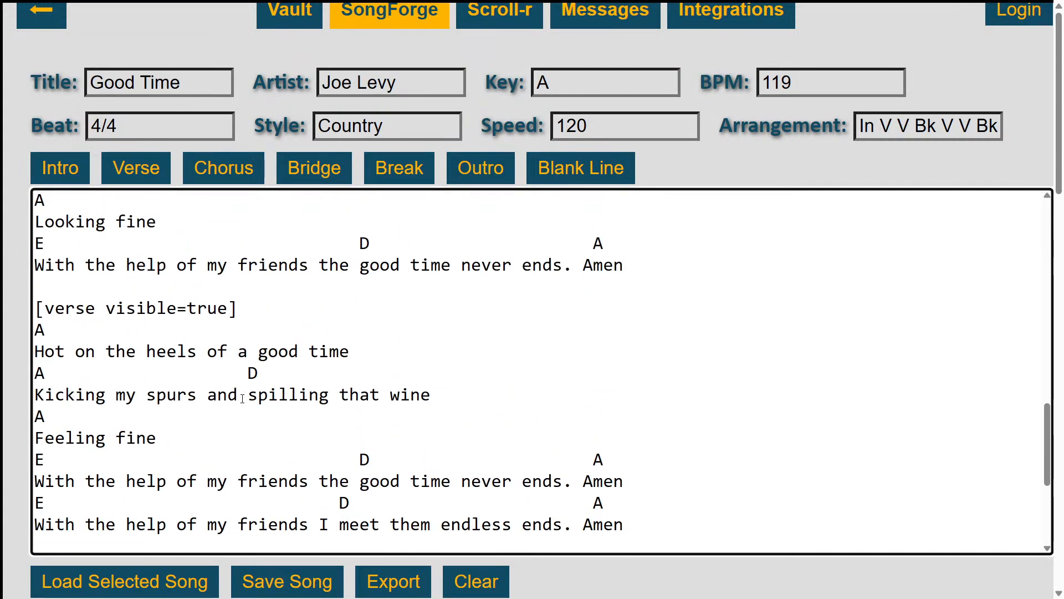
scroll(242, 398, "up", 2)
scroll(243, 399, "up", 3)
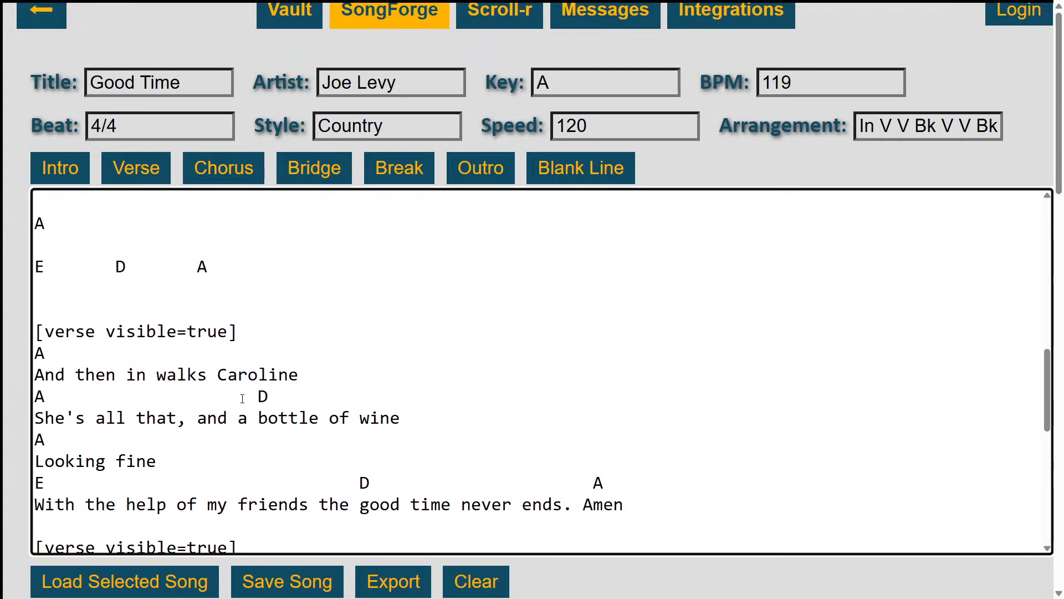
scroll(242, 399, "up", 7)
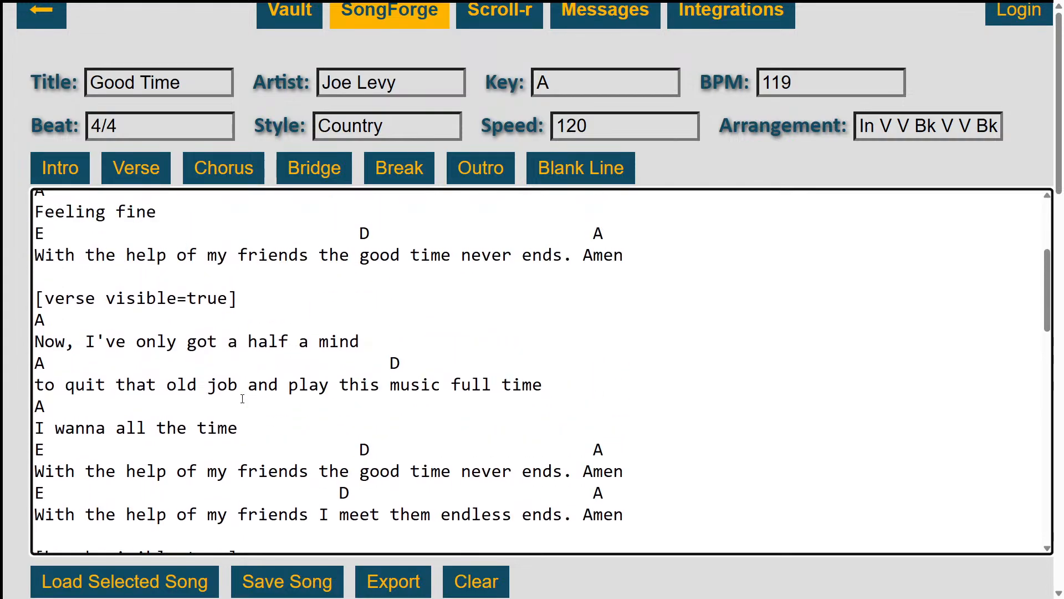
scroll(242, 398, "up", 3)
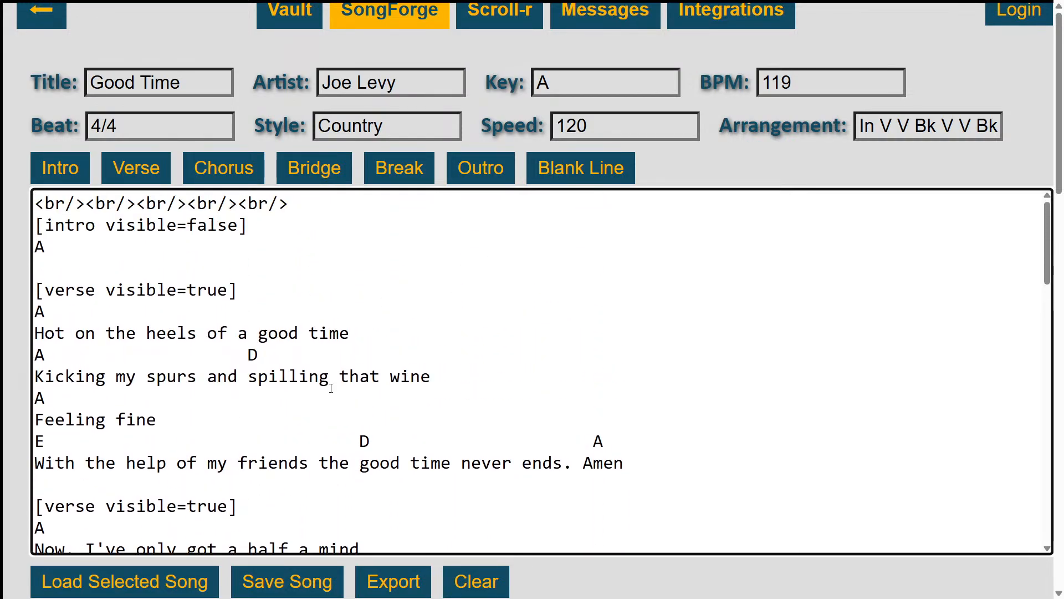
left_click(286, 581)
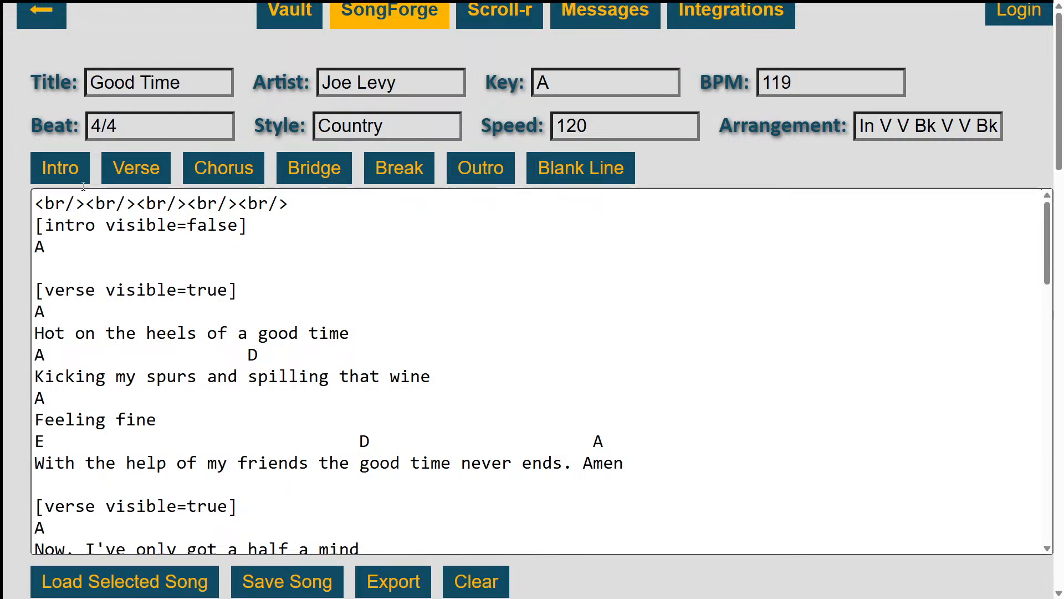
Return through the Vault to the scrolling display and view how Good Time is rendered
scroll(281, 35, "up", 1)
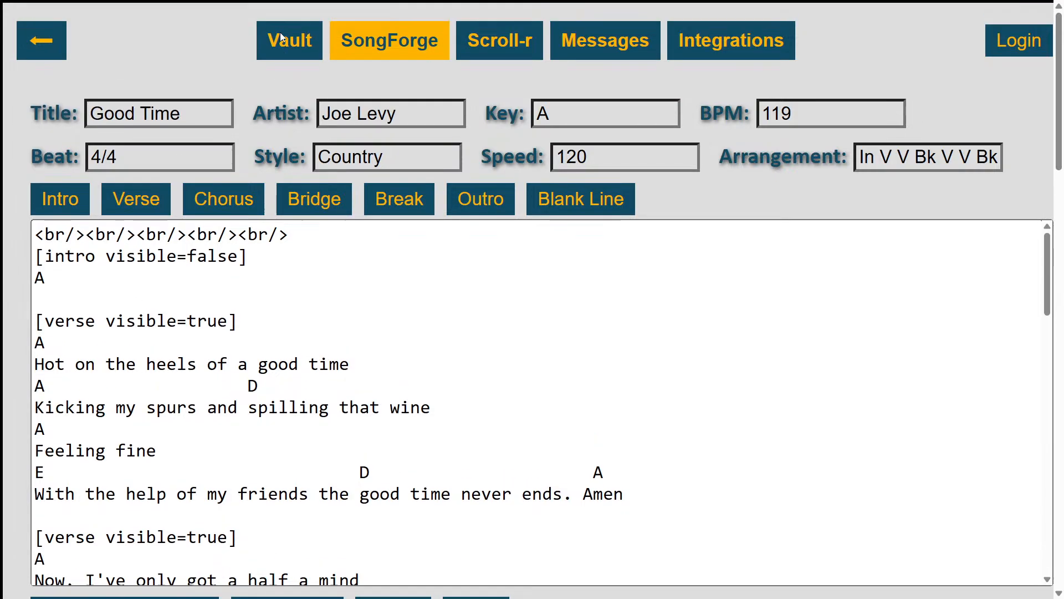
left_click(280, 36)
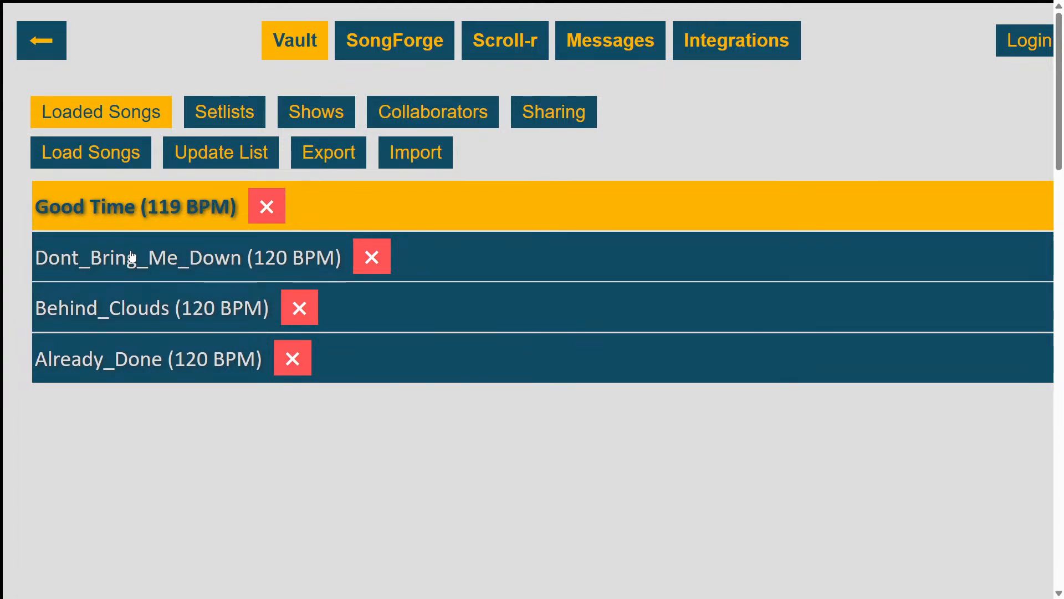
left_click(44, 37)
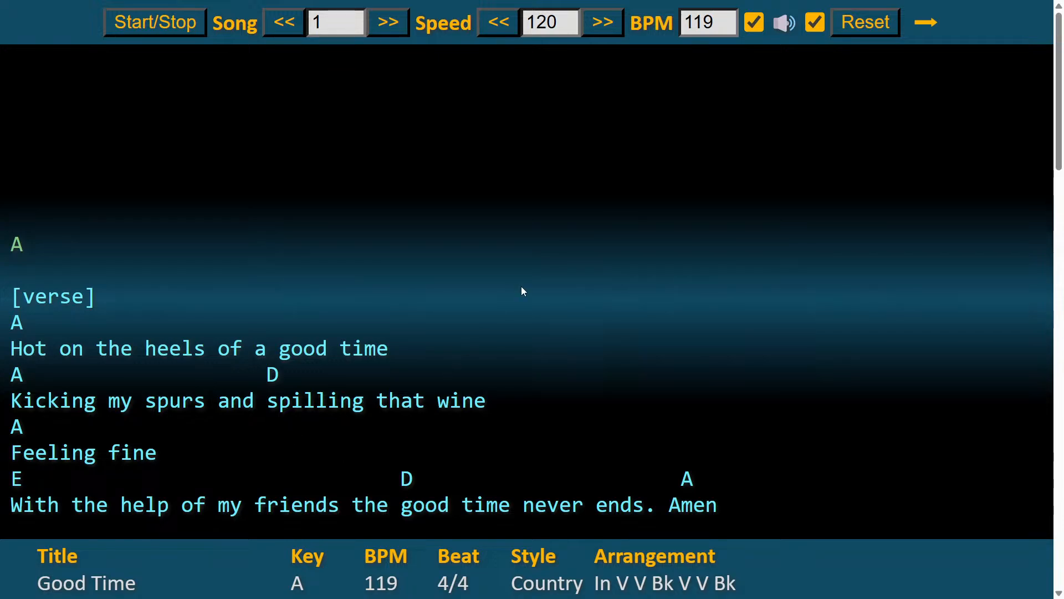
Return to SongForge and load the selected song, Good Time, into the editor
left_click(923, 25)
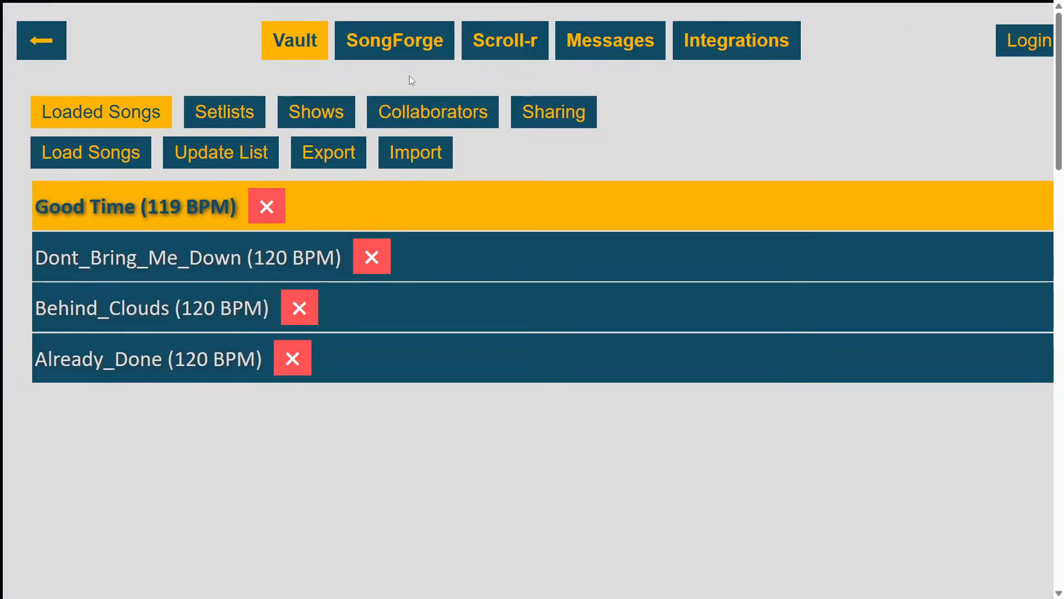
left_click(409, 49)
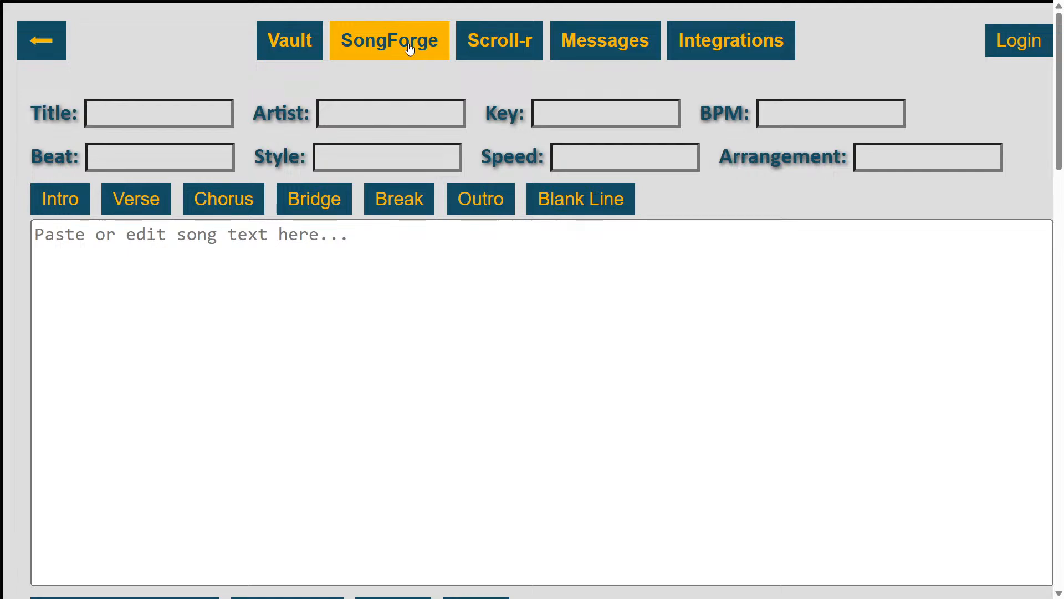
scroll(376, 247, "down", 1)
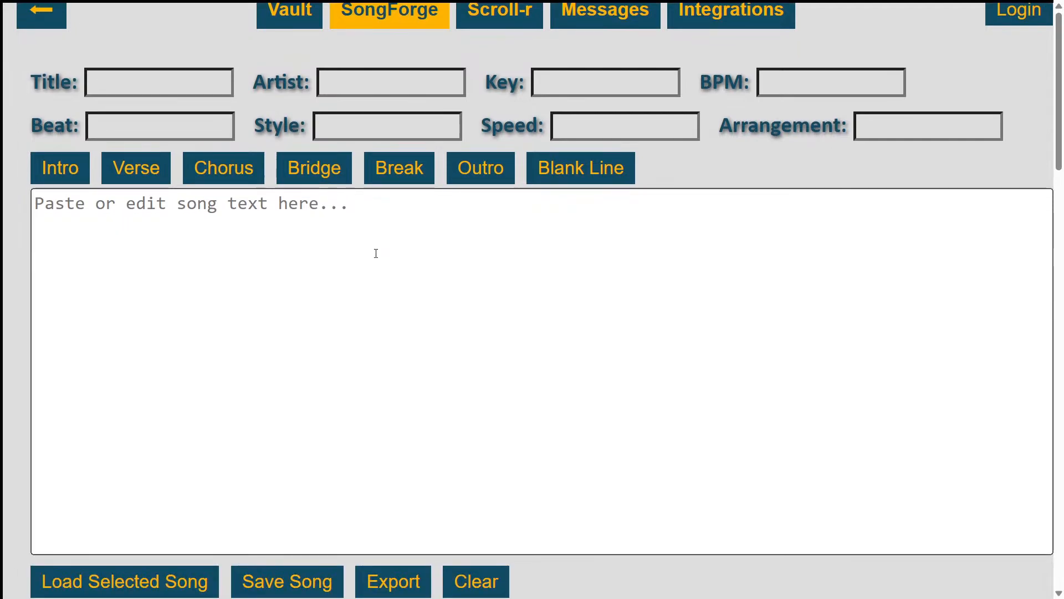
left_click(115, 585)
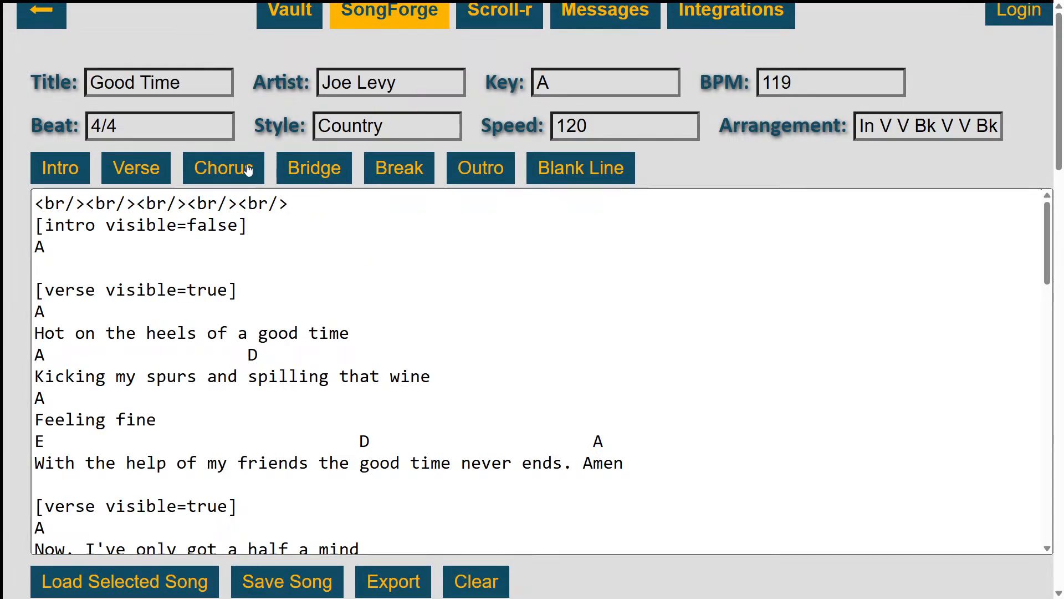
Set the intro tag's visible value to true and save the song
left_click(238, 216)
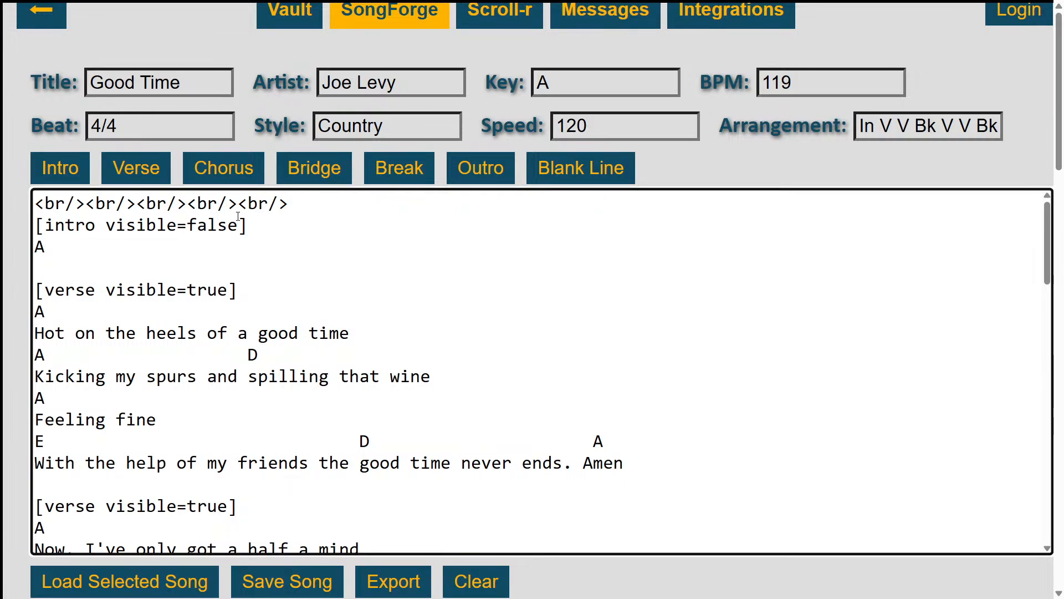
double_click(237, 216)
type("true")
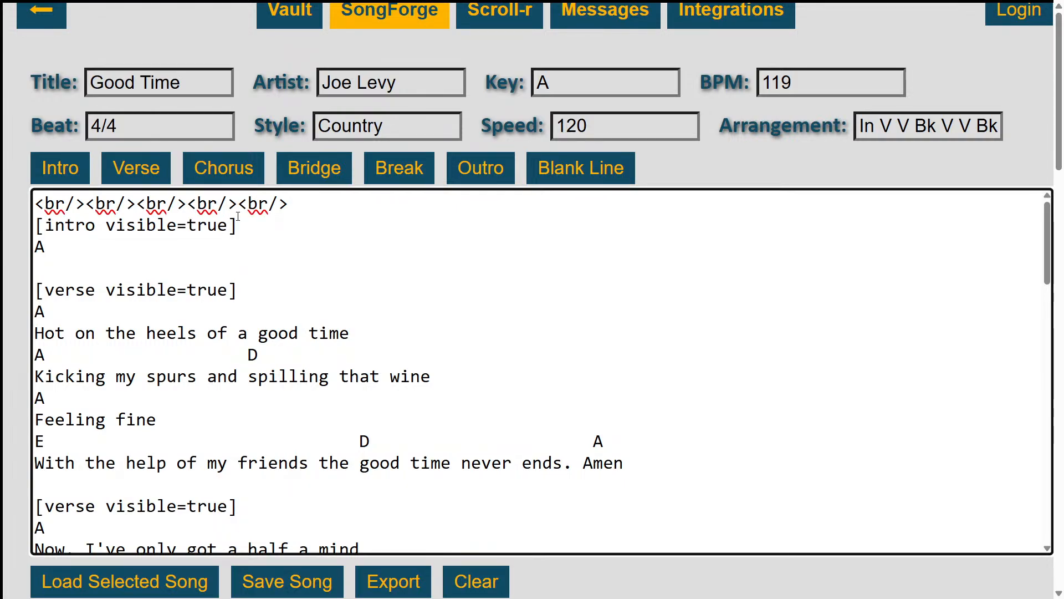
left_click(296, 579)
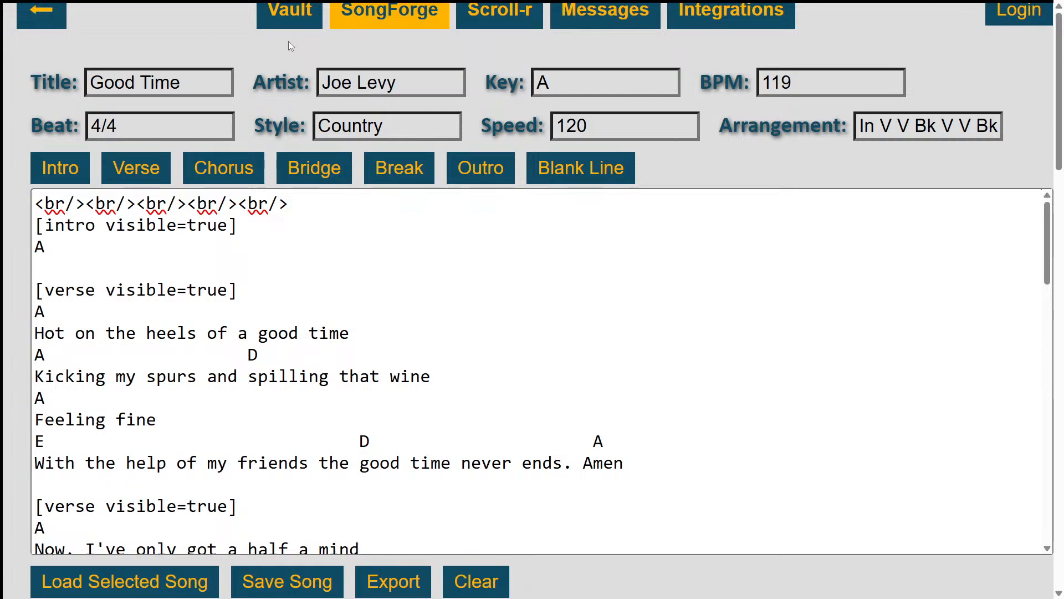
Export the loaded song list from the Vault
left_click(286, 22)
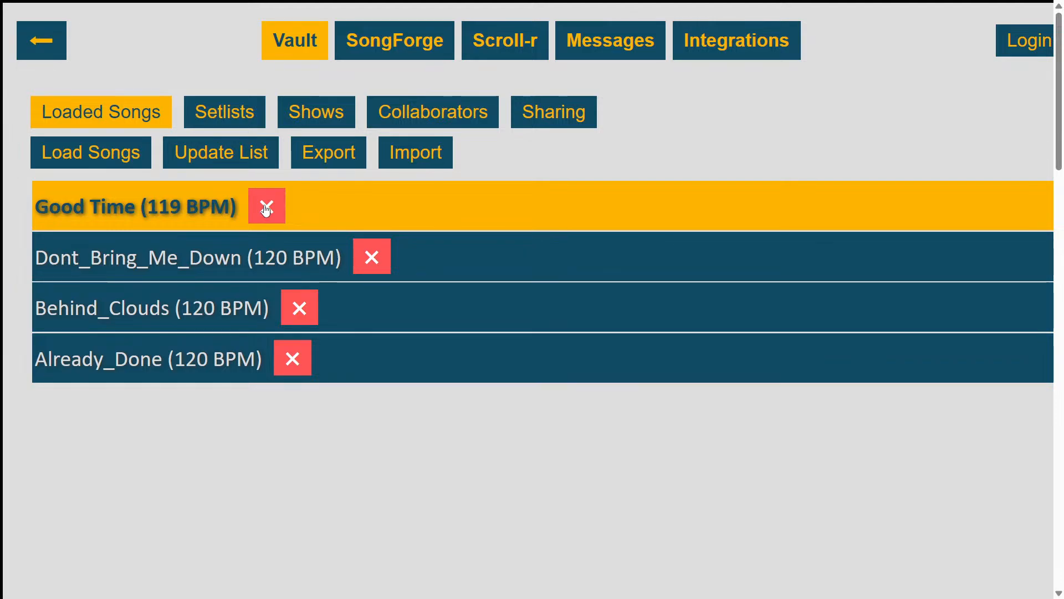
left_click(322, 158)
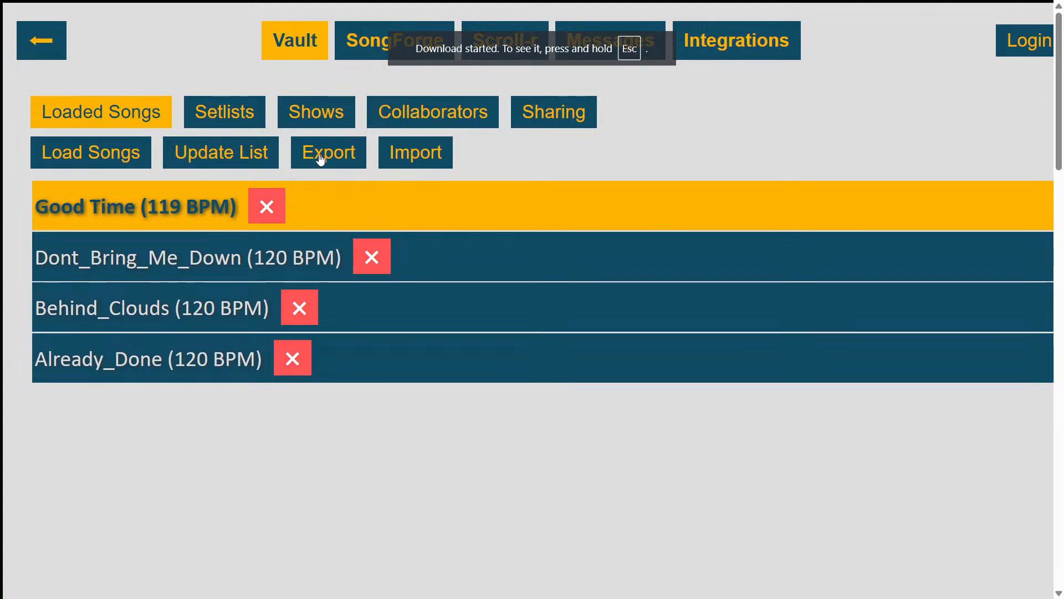
Remove Good Time, Dont_Bring_Me_Down, Behind_Clouds and Already_Done from the Vault's loaded songs, confirming each removal
left_click(263, 209)
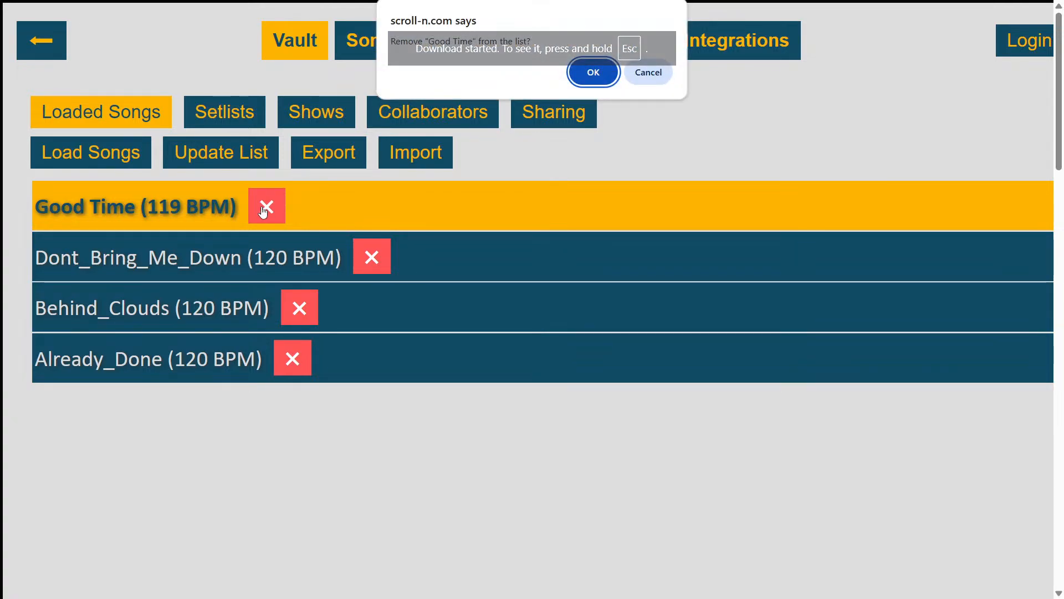
key("Return")
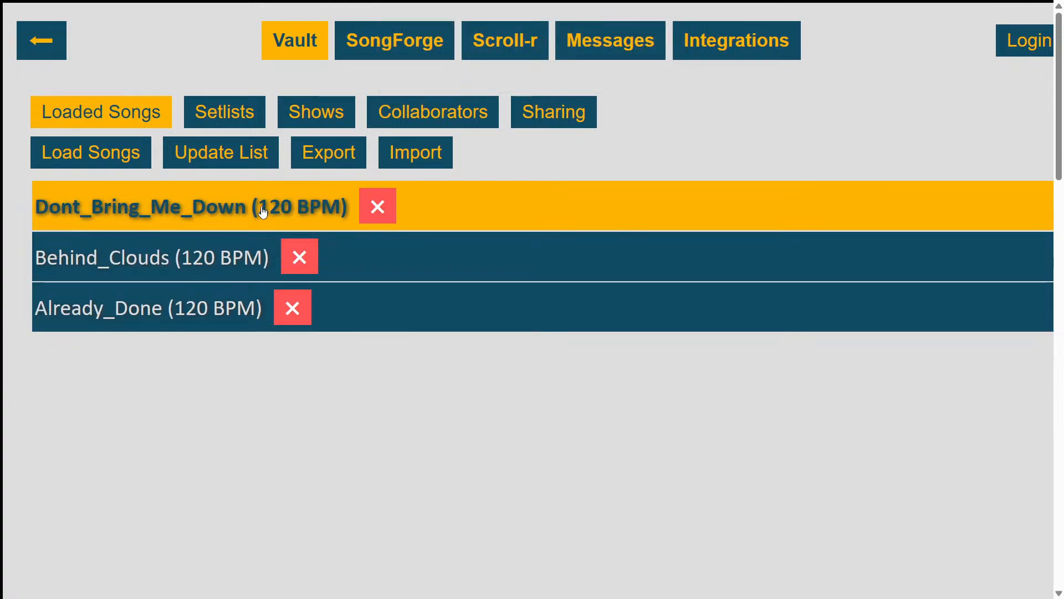
left_click(377, 207)
key("Return")
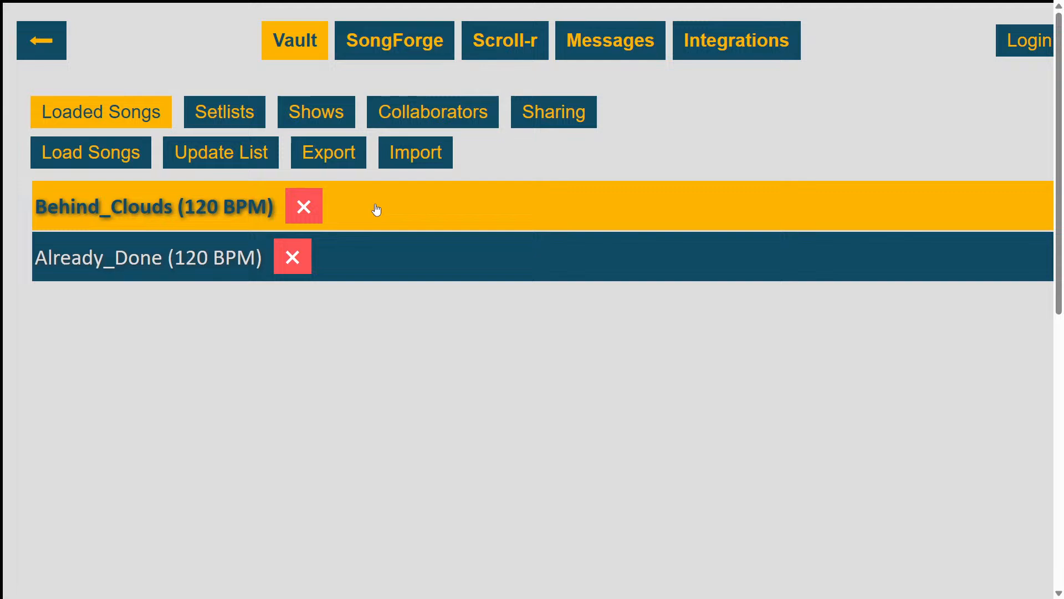
left_click(306, 208)
key("Return")
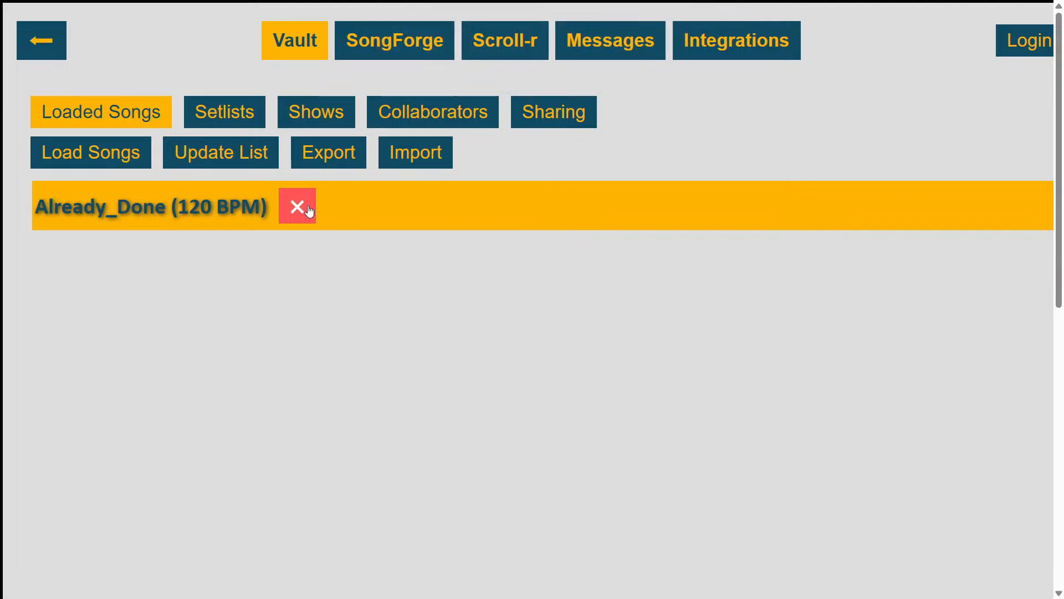
left_click(308, 212)
key("Return")
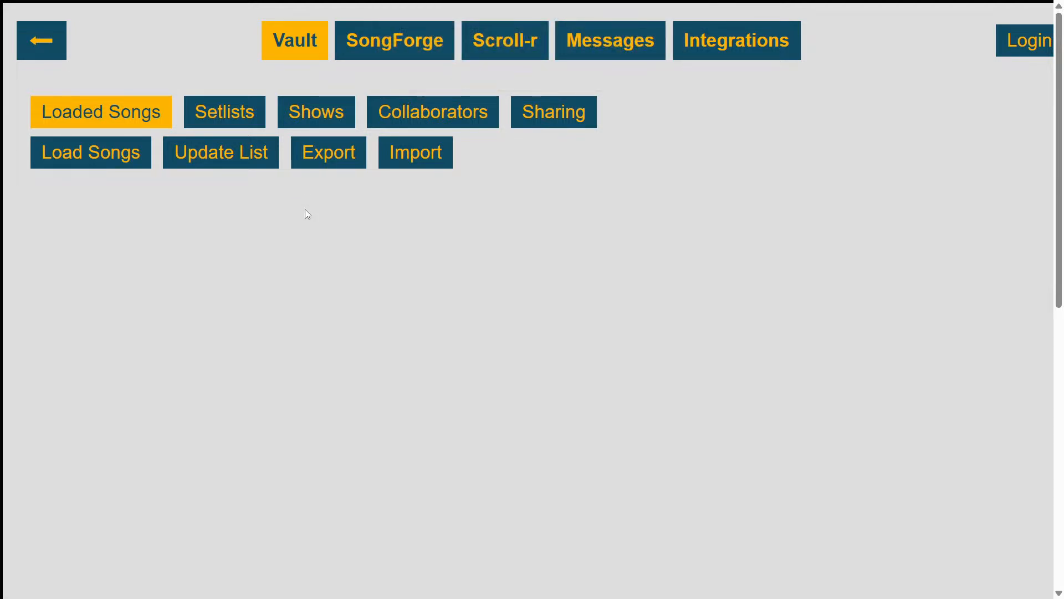
Import the songlist file stamped 2025-03-18T17-59-35-082Z from Downloads, and move Already_Done directly below Good Time
left_click(424, 156)
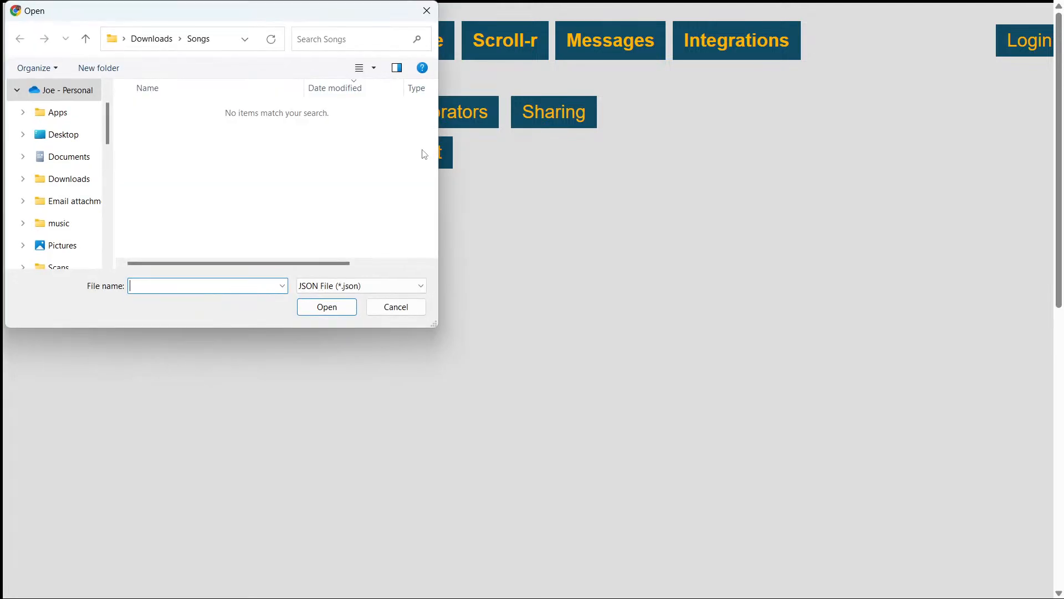
left_click(158, 39)
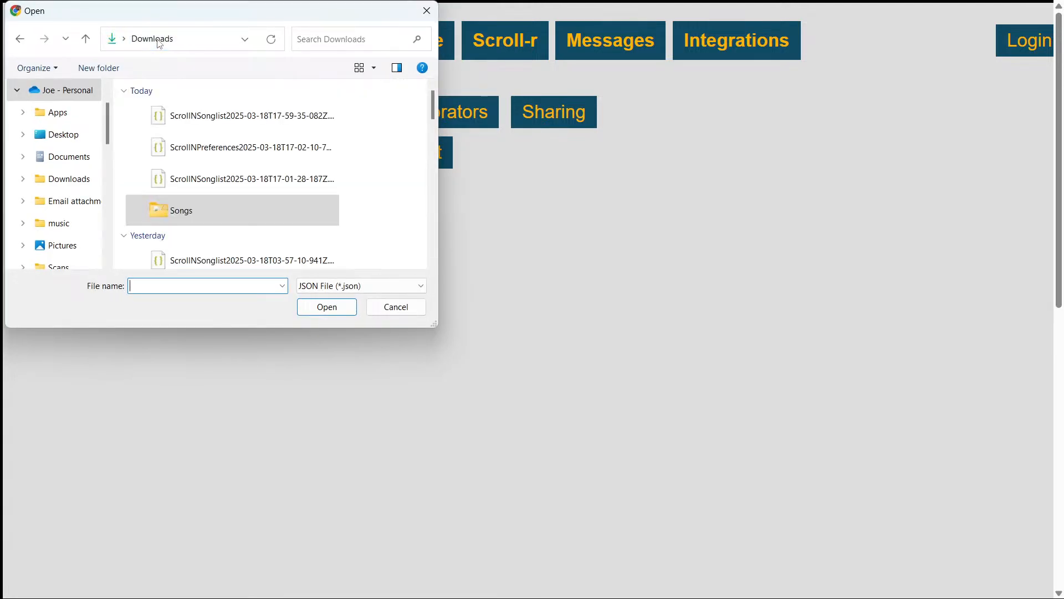
left_click(238, 119)
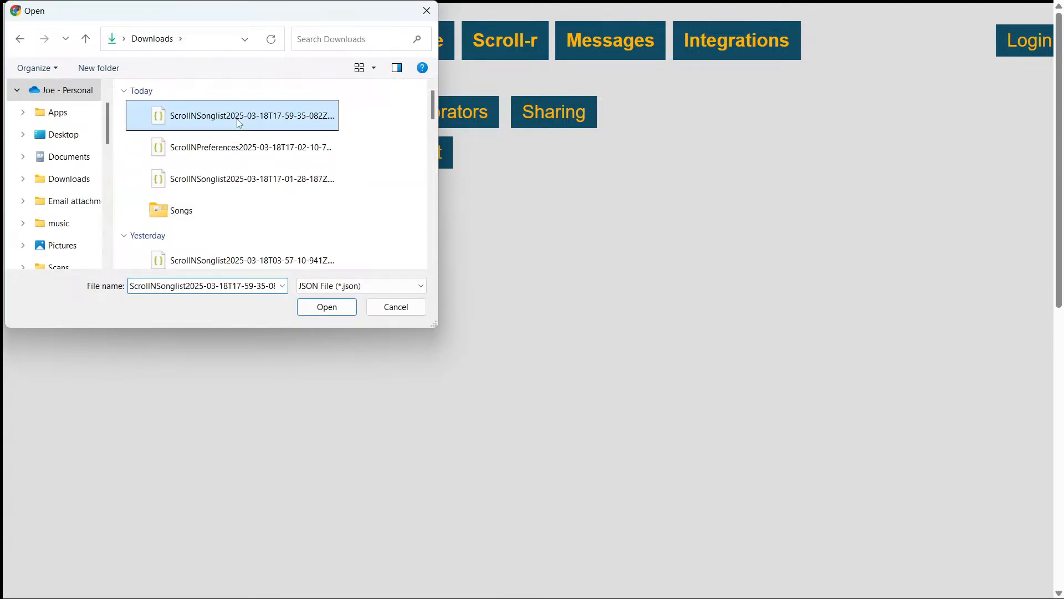
left_click(333, 311)
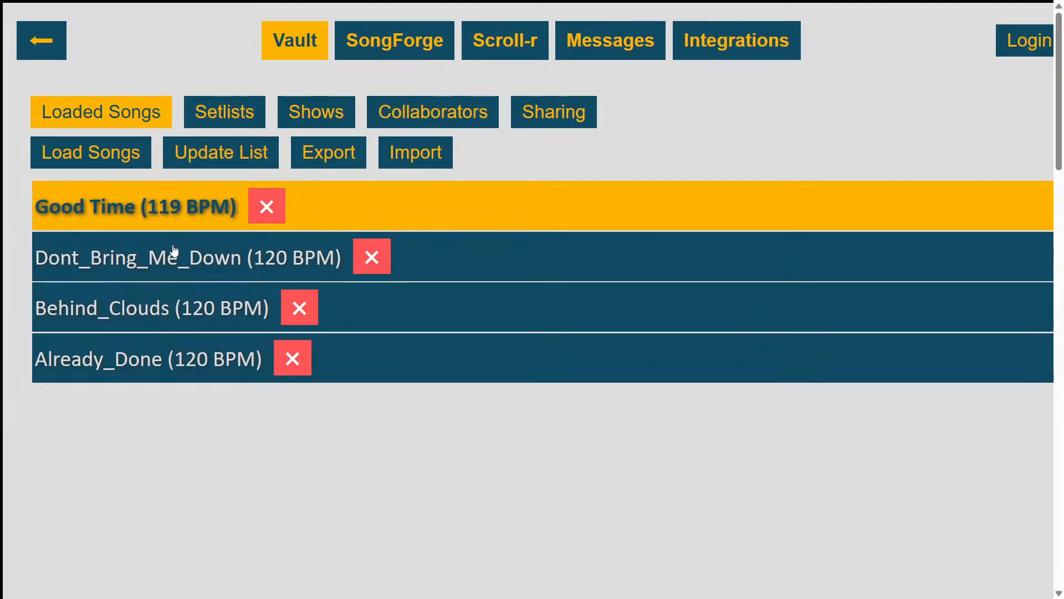
left_click_drag(207, 358, 204, 261)
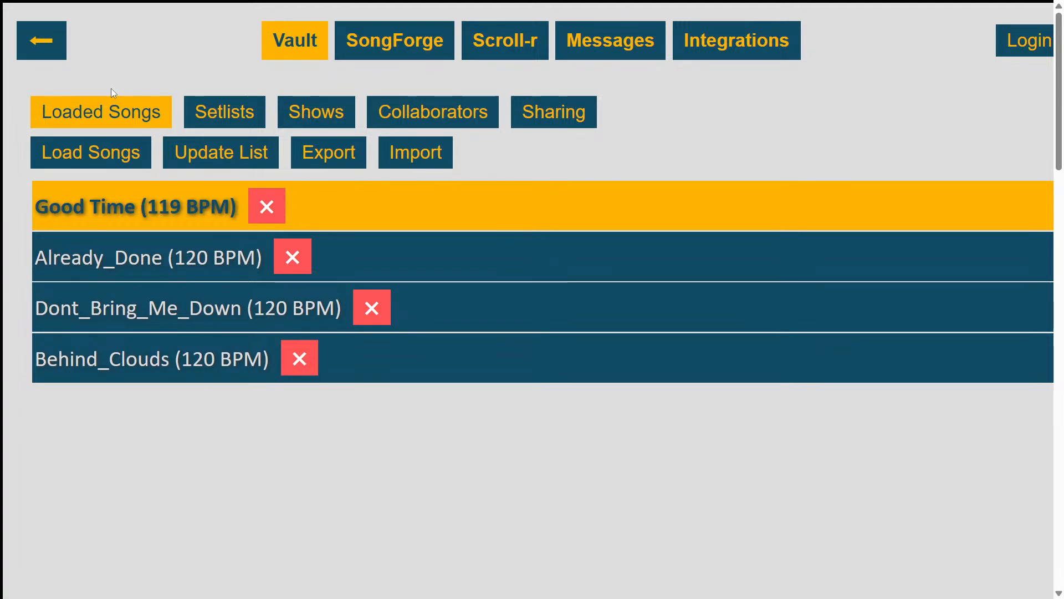
Play Good Time in the scrolling display, turn off the metronome sound, and stop the scroll
left_click(44, 52)
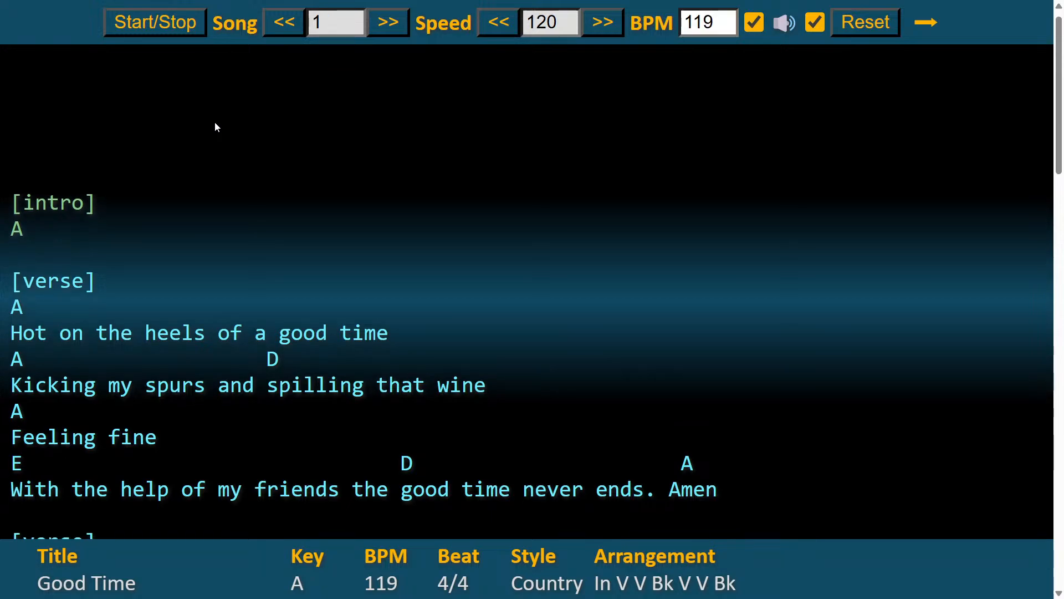
left_click(816, 23)
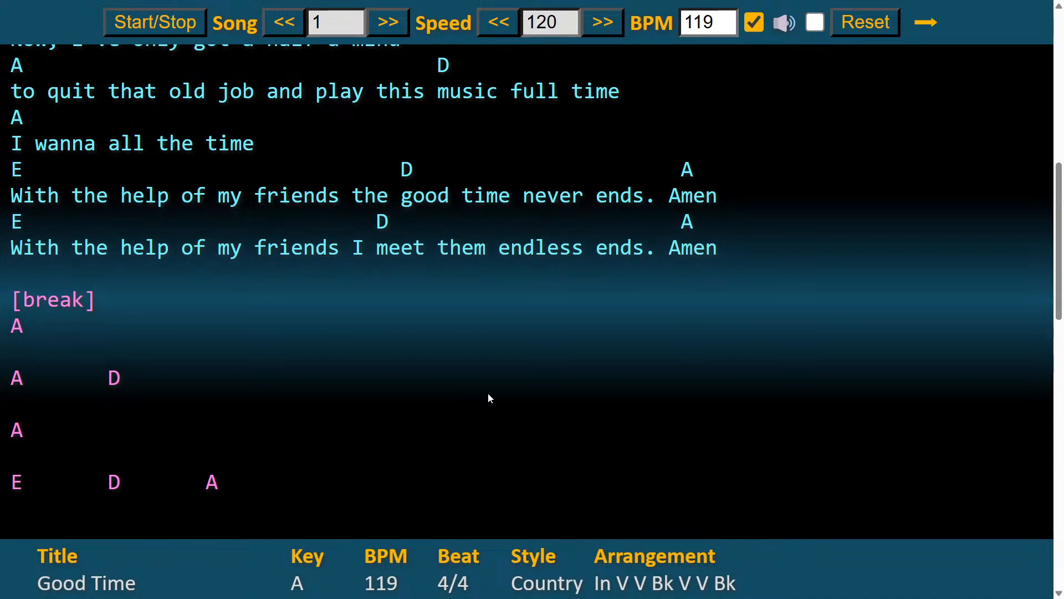
left_click(164, 25)
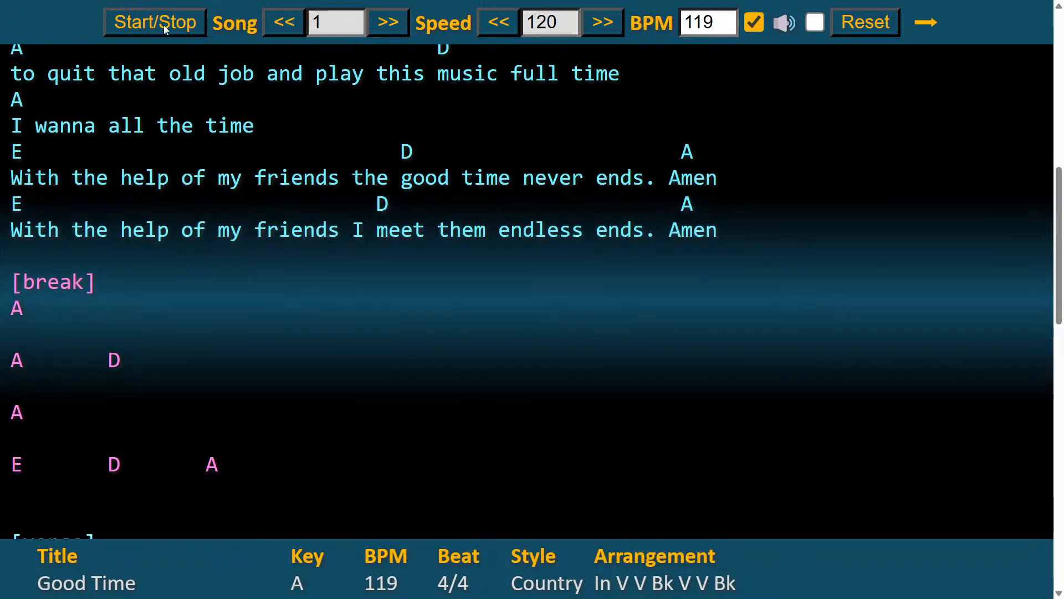
Examine the color settings in the Scroll-r preferences and return to the scrolling display
left_click(920, 27)
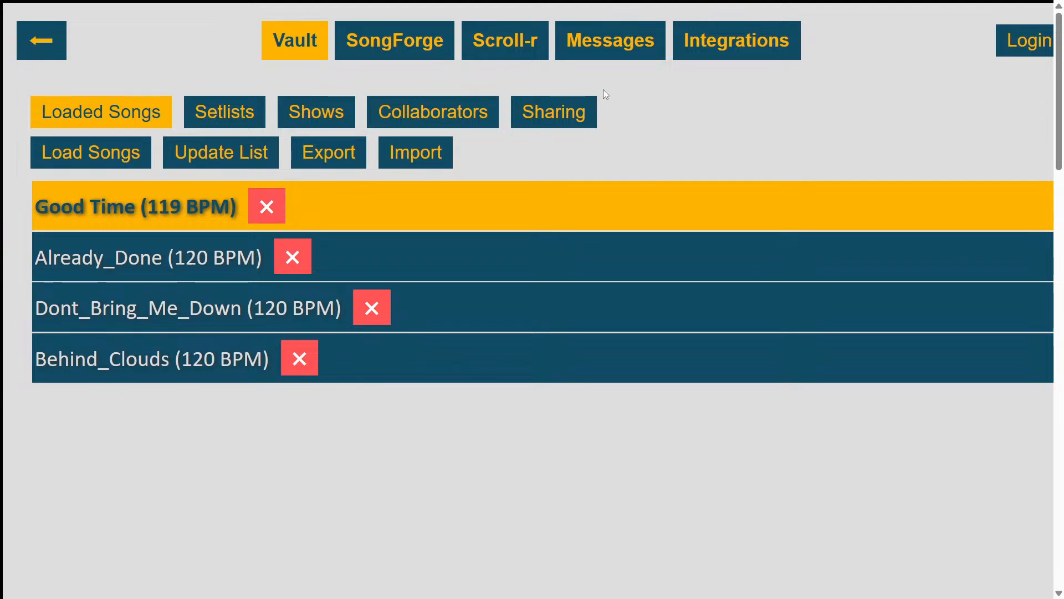
left_click(504, 43)
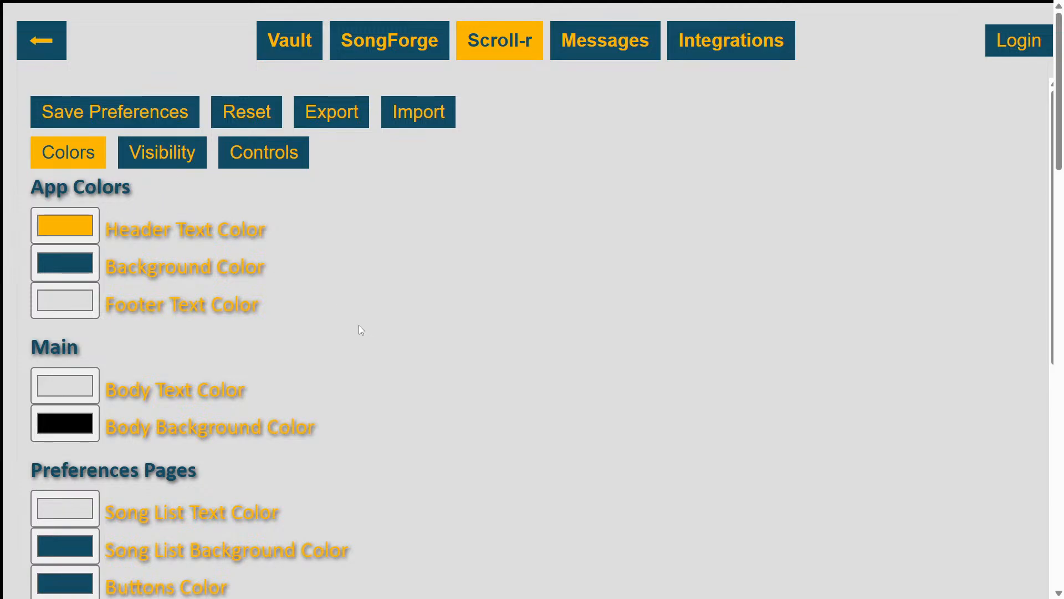
scroll(358, 325, "down", 2)
scroll(358, 324, "up", 2)
left_click(45, 47)
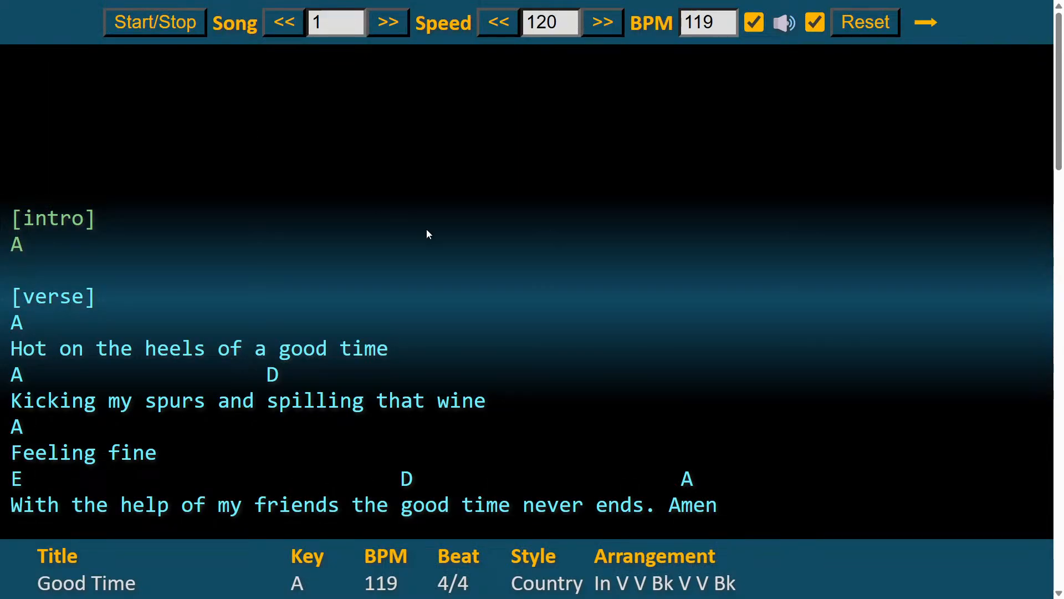